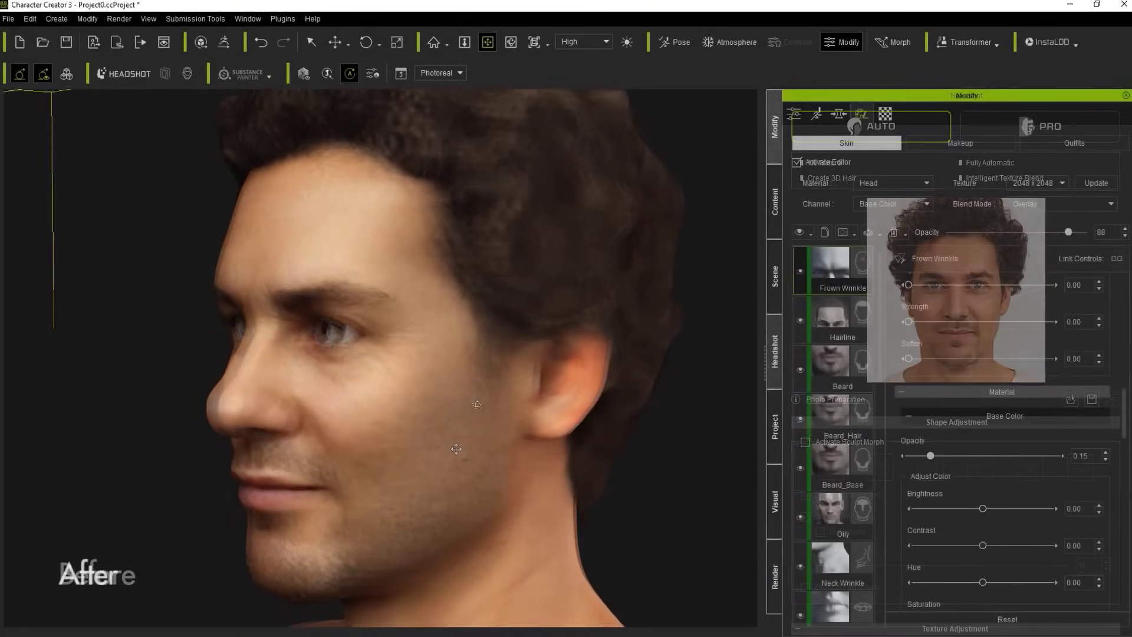
Run a web search for 'how to create a 3d model' from the Edge address bar
right_drag(477, 404, 749, 412)
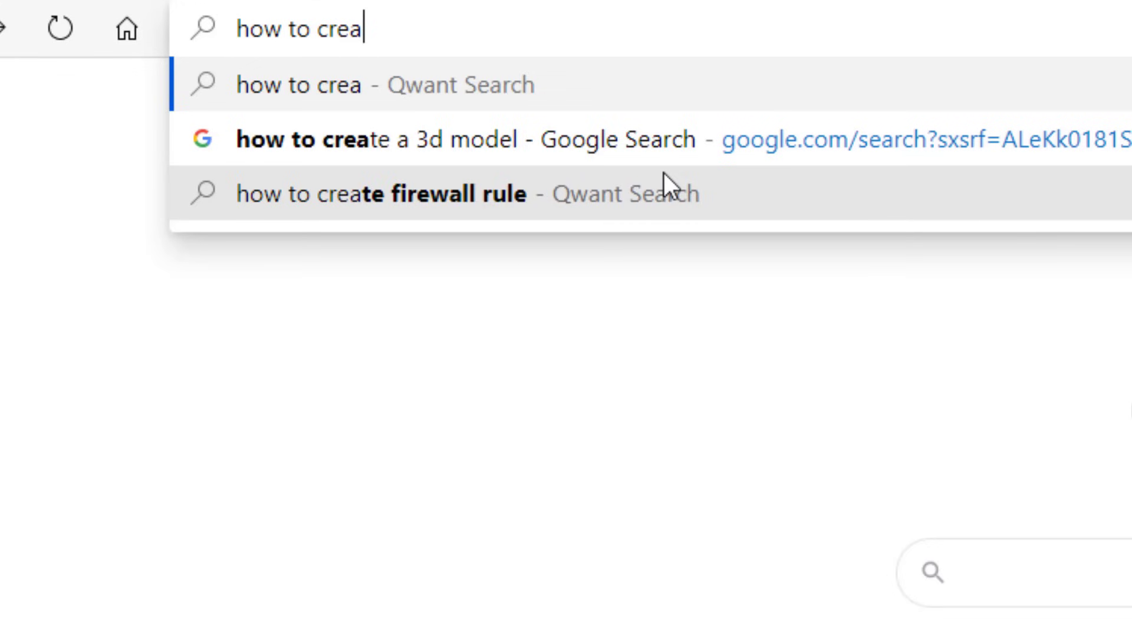
text(te)
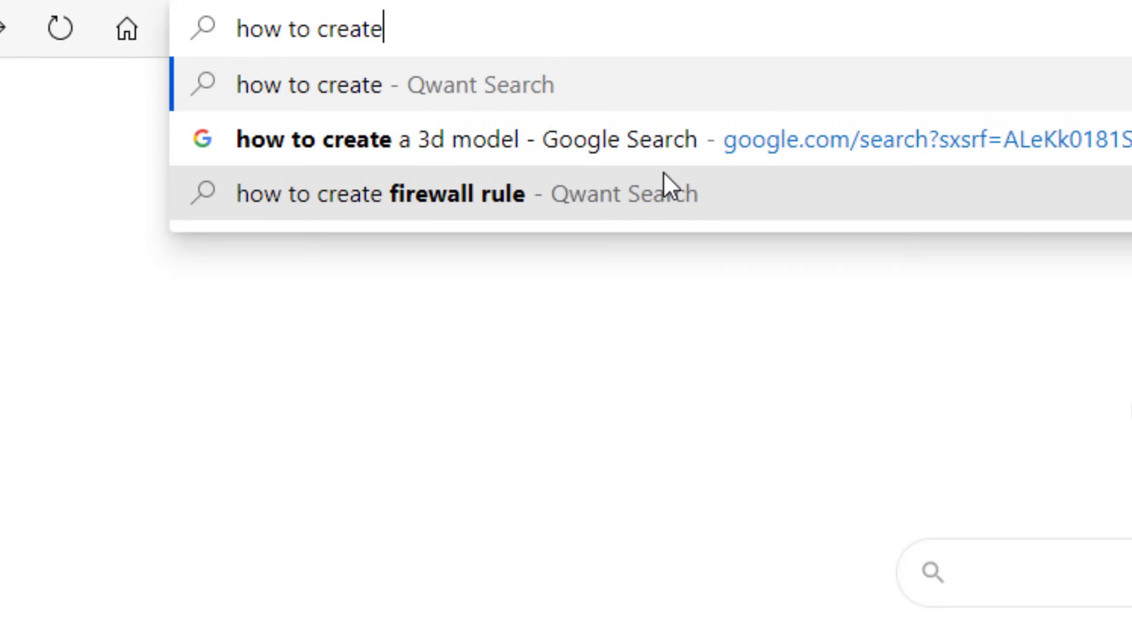
text( a 3d model)
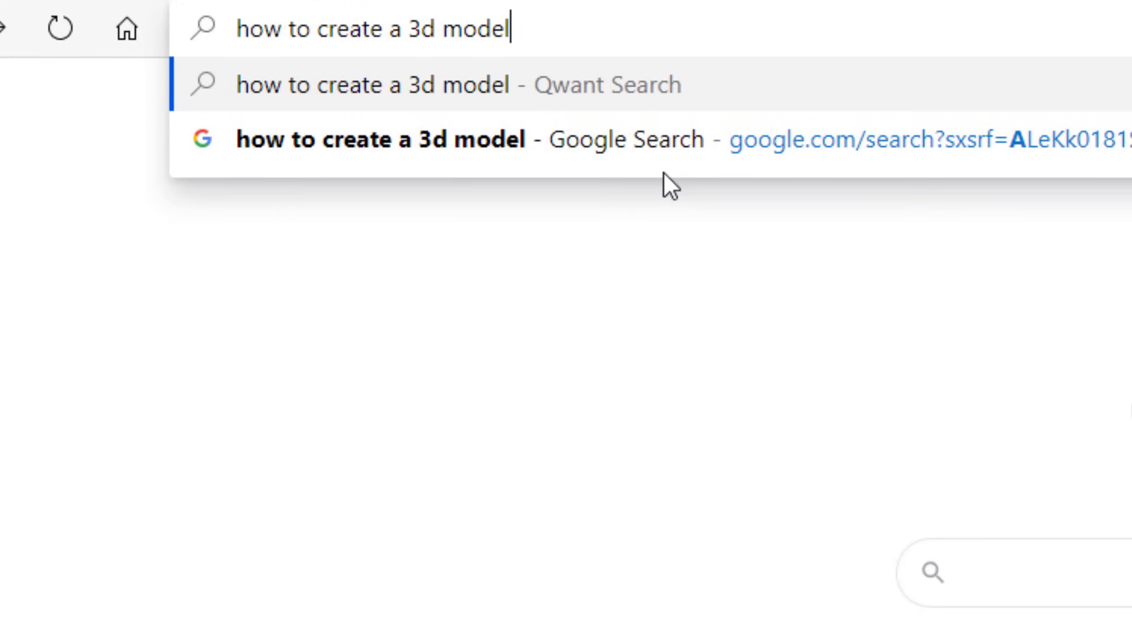
key(Return)
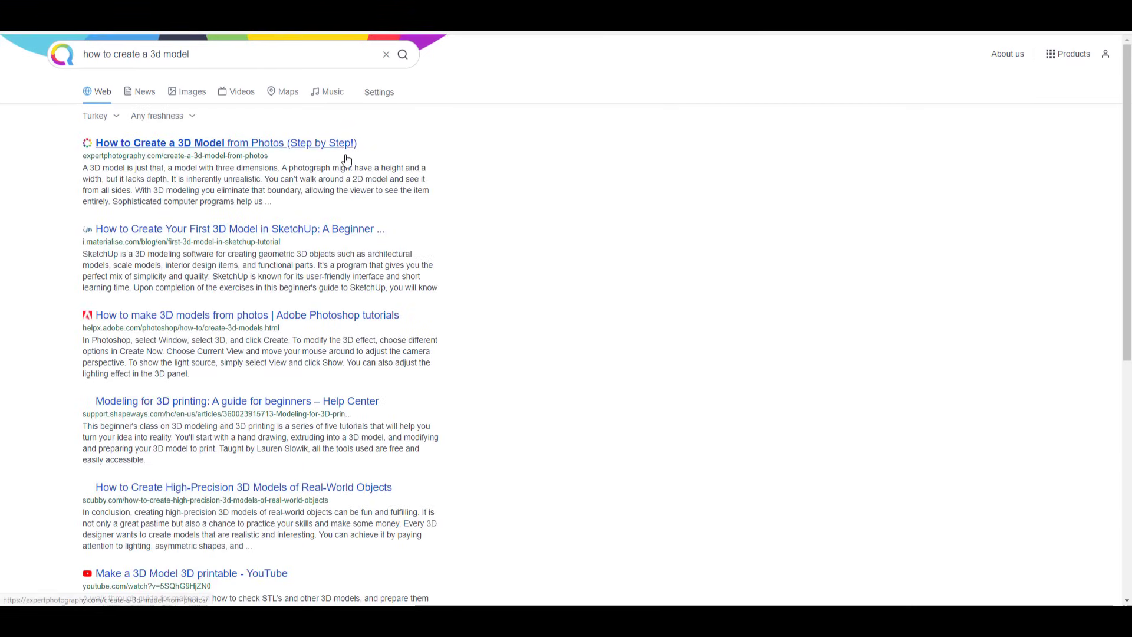
Open the top search result article and highlight its Modeling and Rigging headings
click(326, 145)
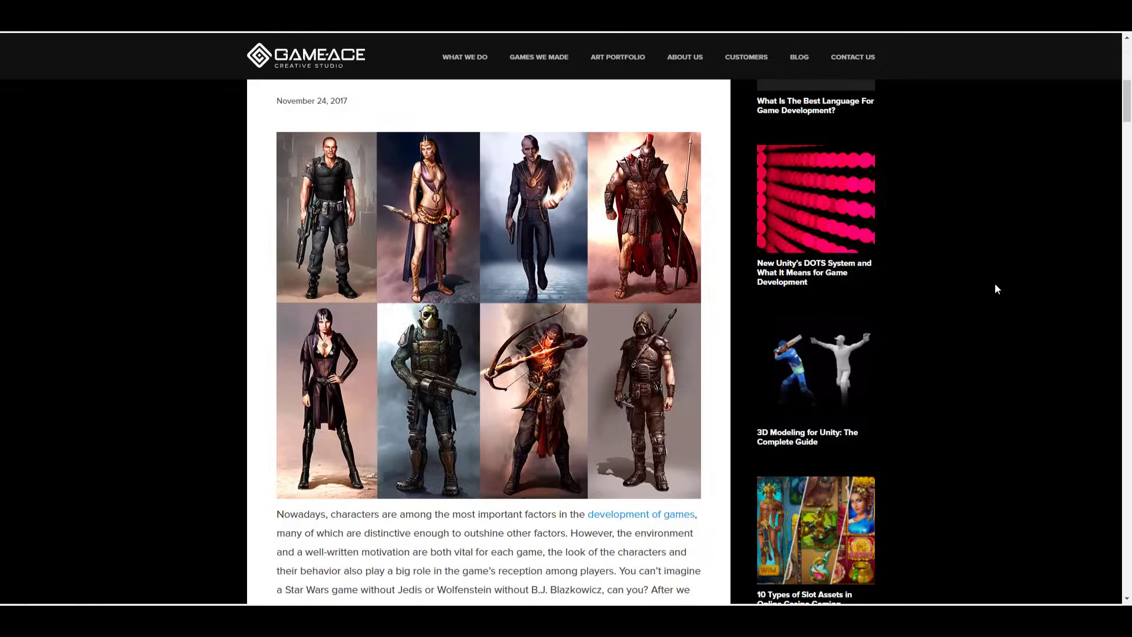
scroll(995, 284, down, 20)
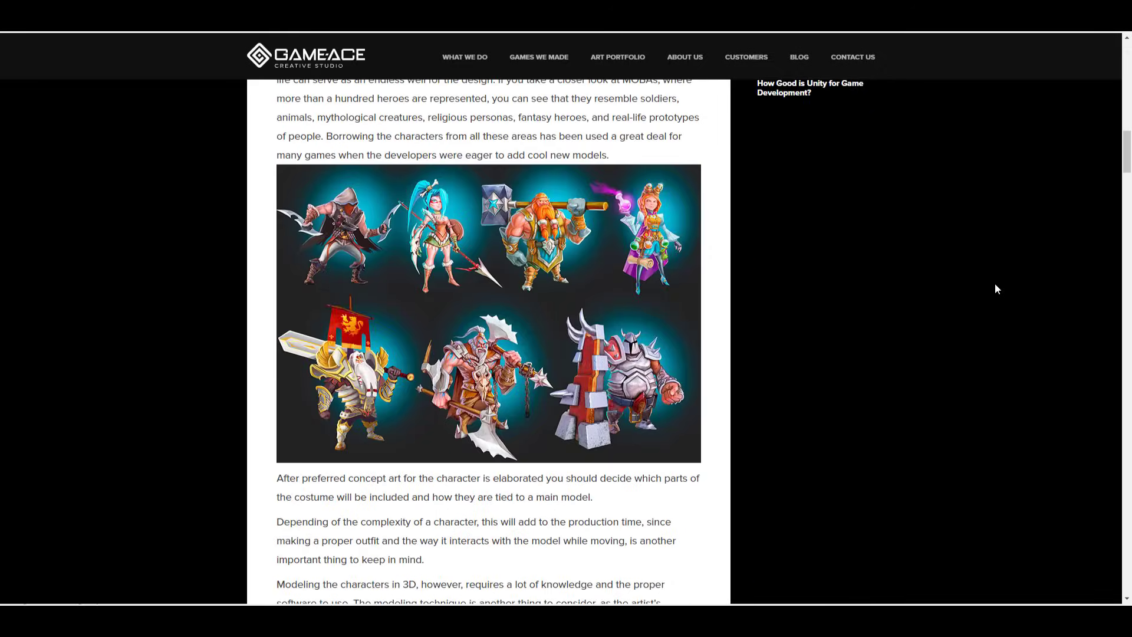
scroll(971, 278, up, 2)
drag(272, 171, 330, 167)
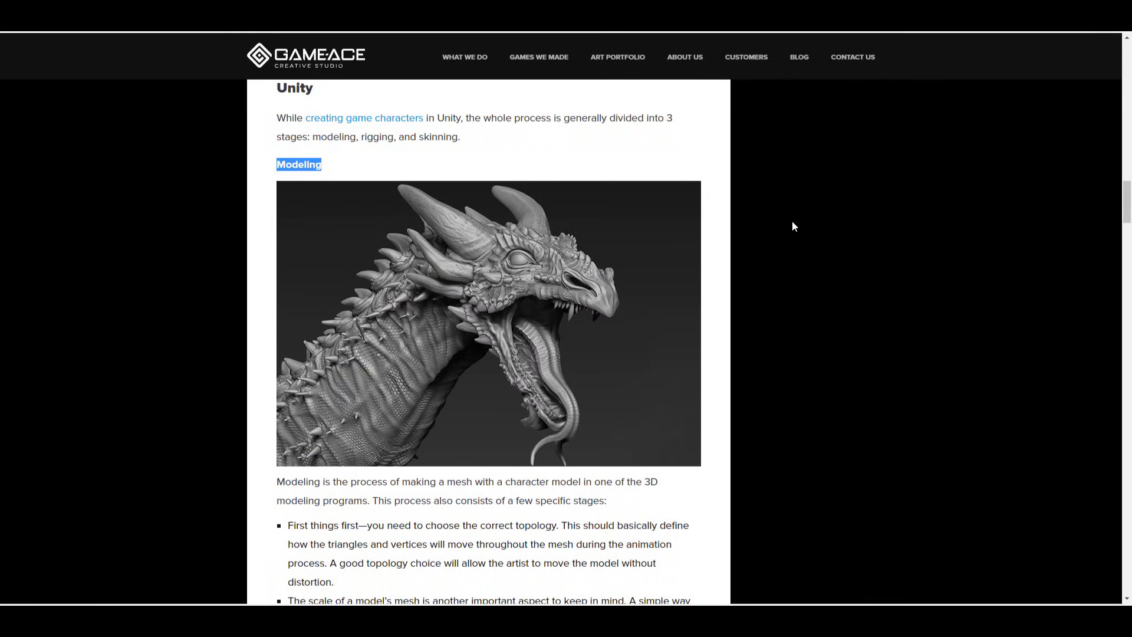
scroll(788, 230, down, 8)
drag(273, 357, 422, 360)
scroll(530, 330, down, 10)
scroll(637, 309, down, 17)
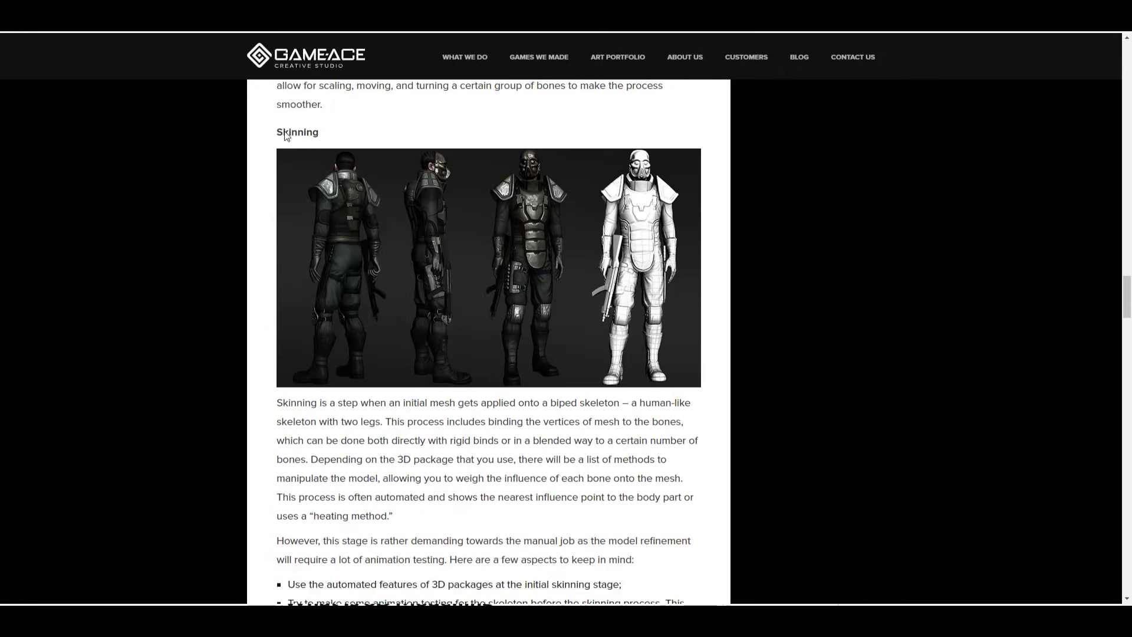
Read further through the article, highlighting the Rigging and Skinning headings down to the Conclusion
scroll(458, 349, down, 7)
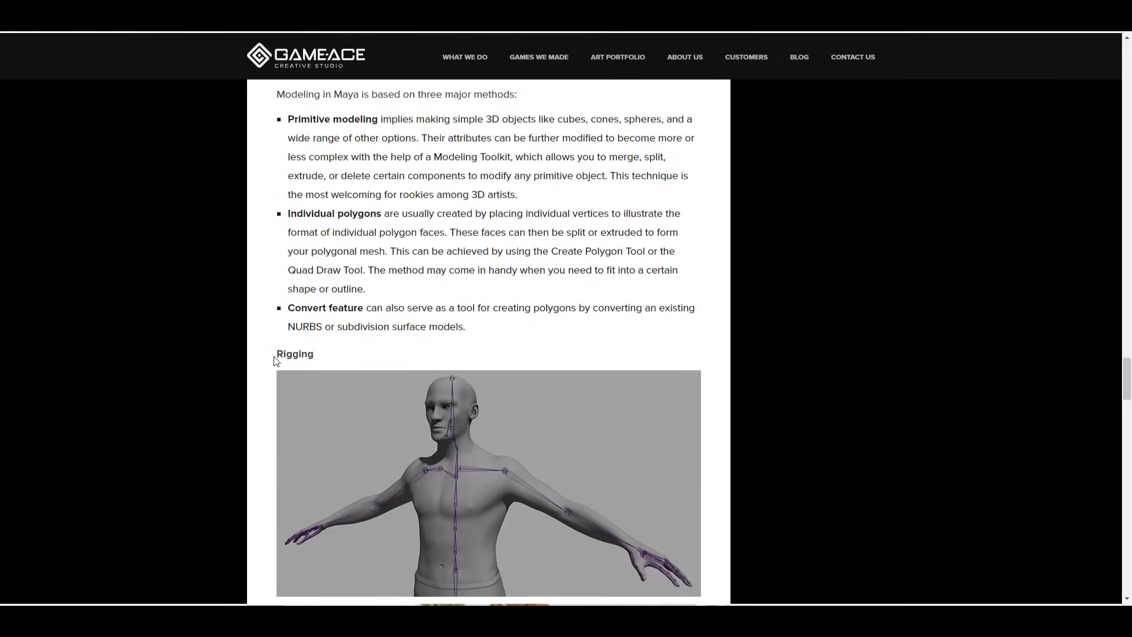
drag(273, 358, 315, 358)
scroll(587, 351, down, 15)
drag(273, 285, 320, 287)
scroll(560, 308, down, 15)
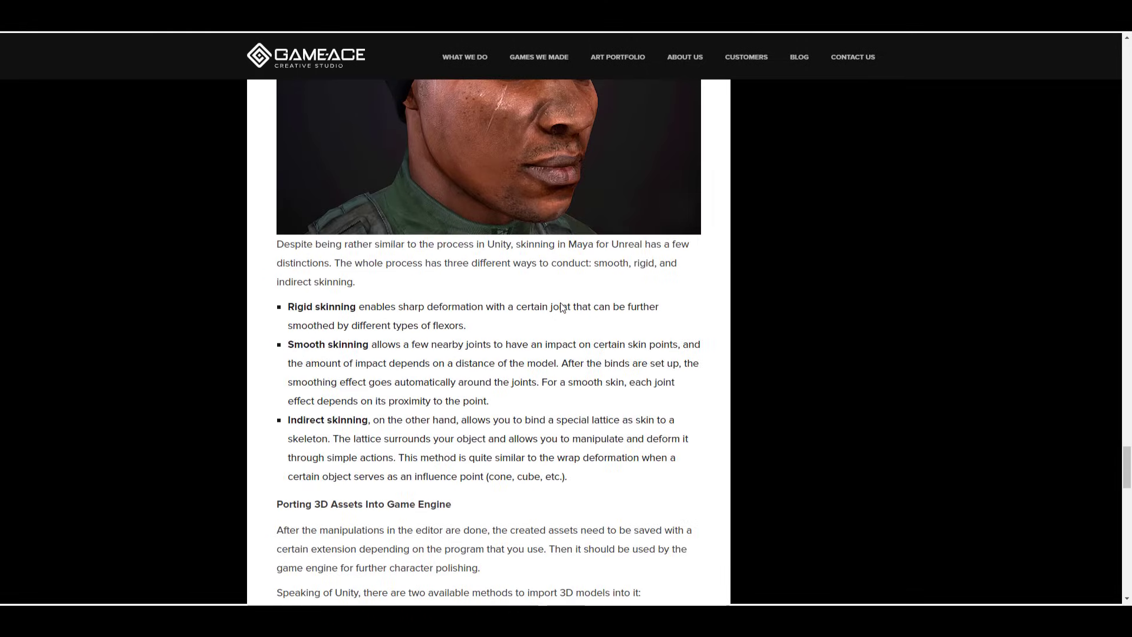
scroll(530, 295, up, 2)
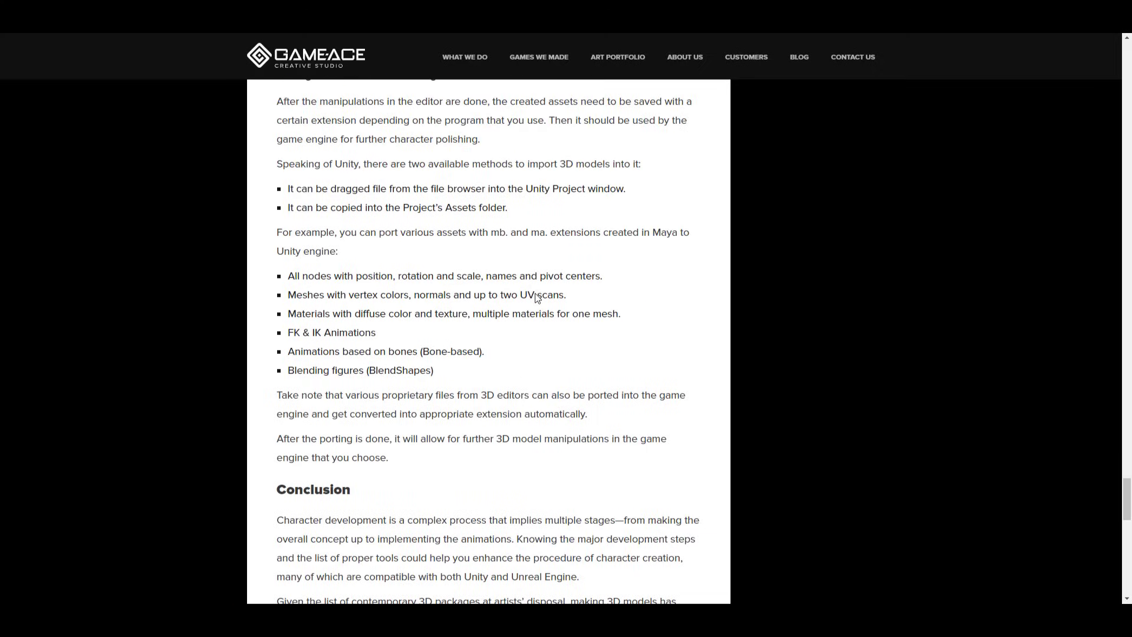
scroll(893, 356, down, 2)
drag(276, 435, 616, 435)
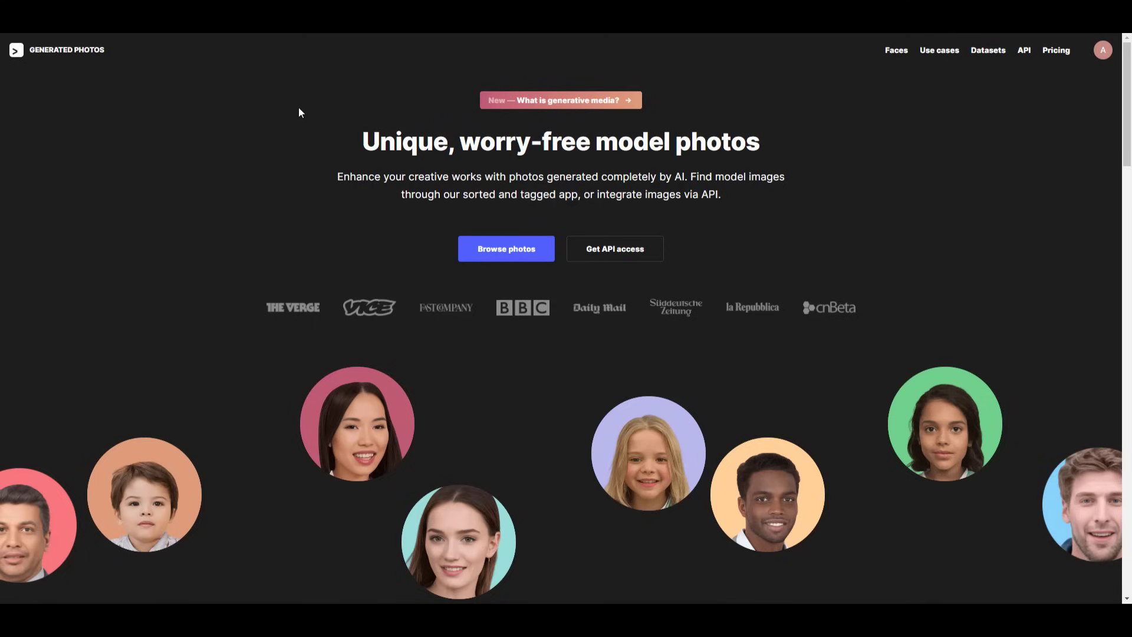
Browse photos filtered to the Beautified face style and expand the Sex filter options
click(513, 250)
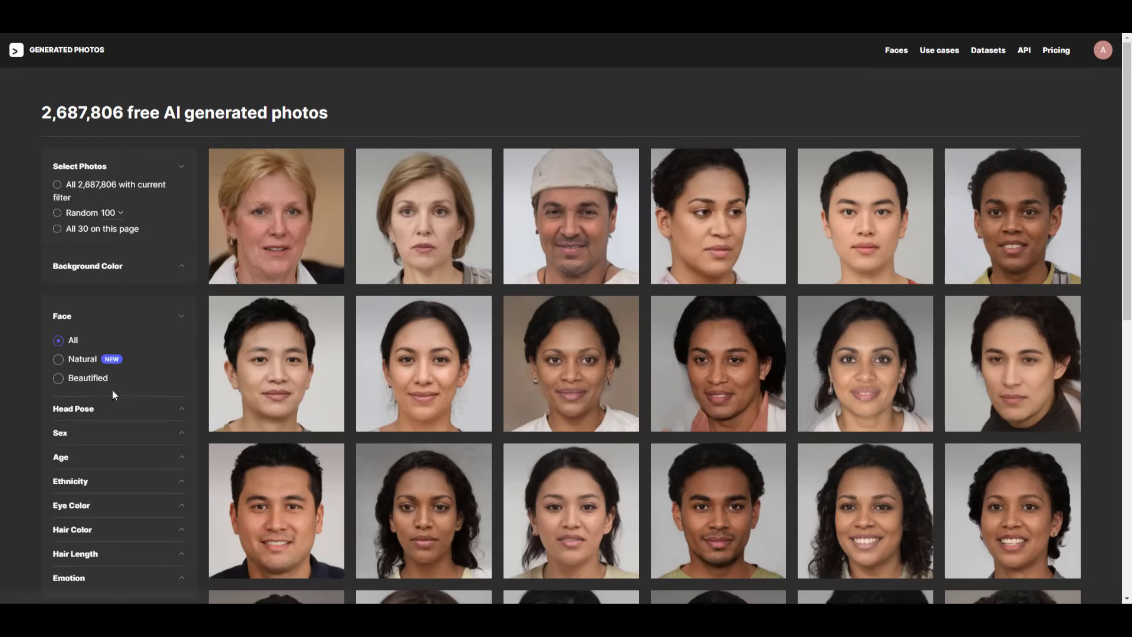
click(87, 380)
scroll(164, 356, down, 5)
click(91, 553)
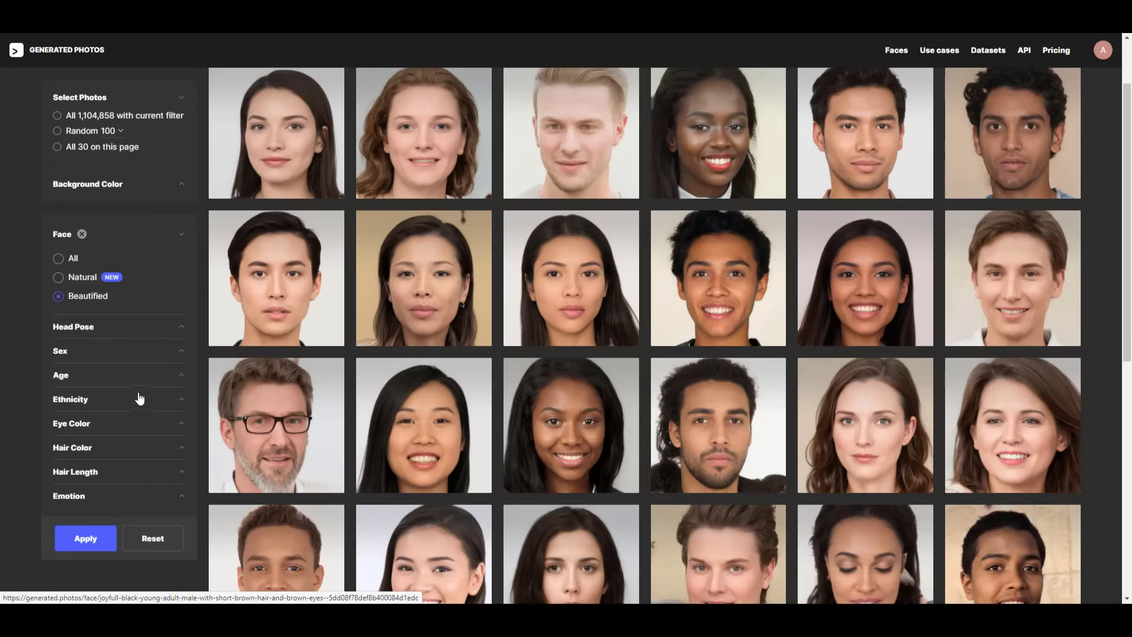
click(129, 355)
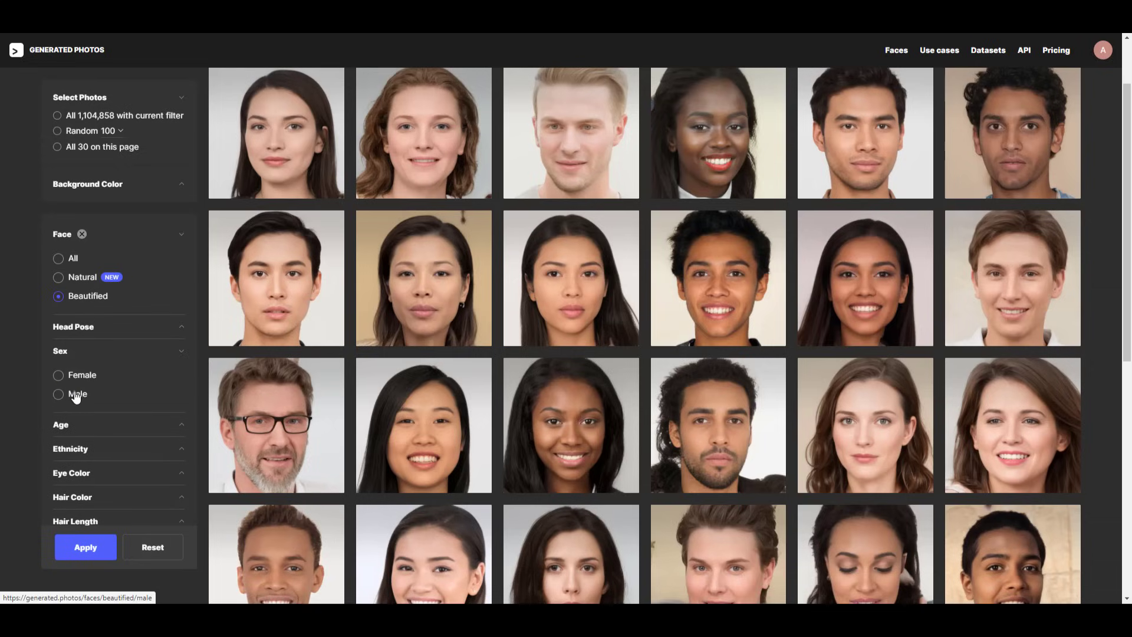
scroll(136, 441, up, 2)
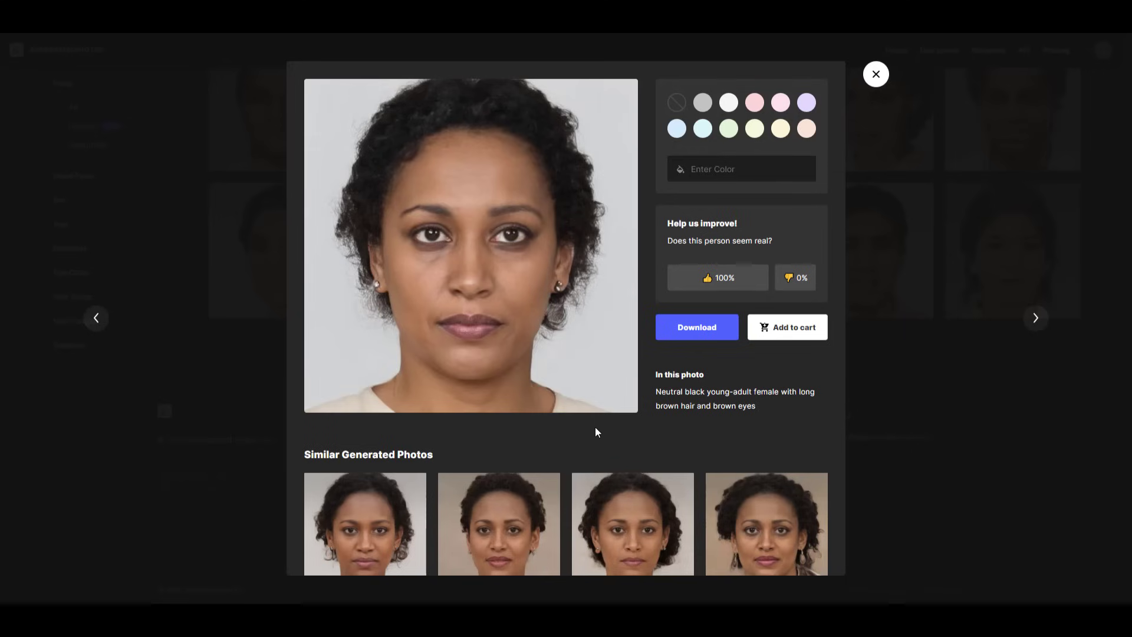
Download the portrait for free personal use as 'LmpwZw (3).jpg'
click(702, 339)
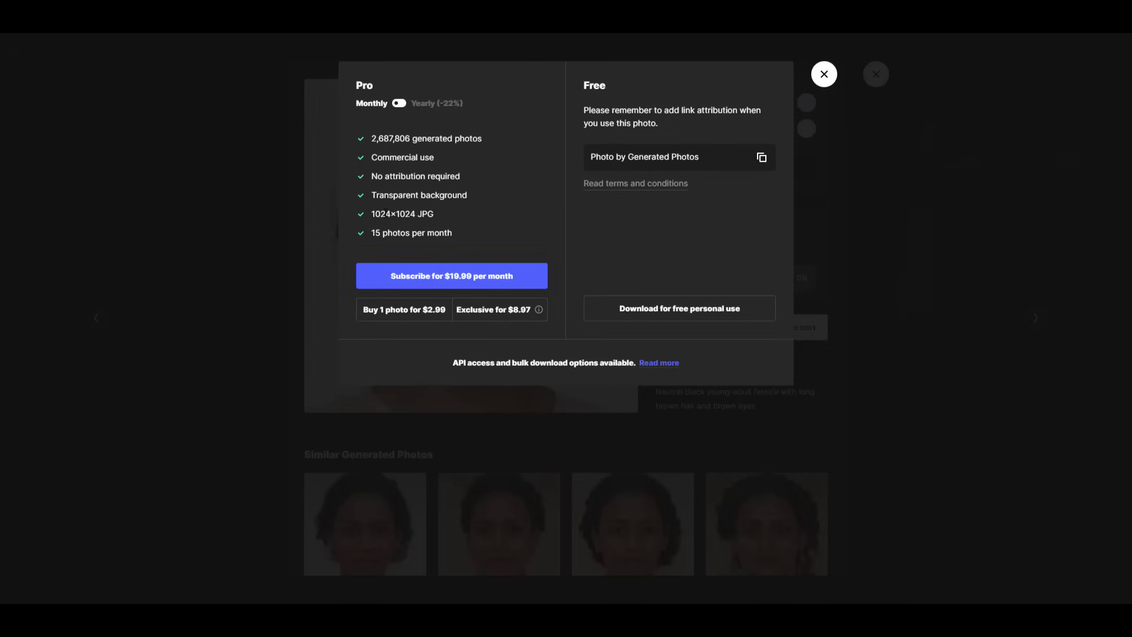
click(679, 308)
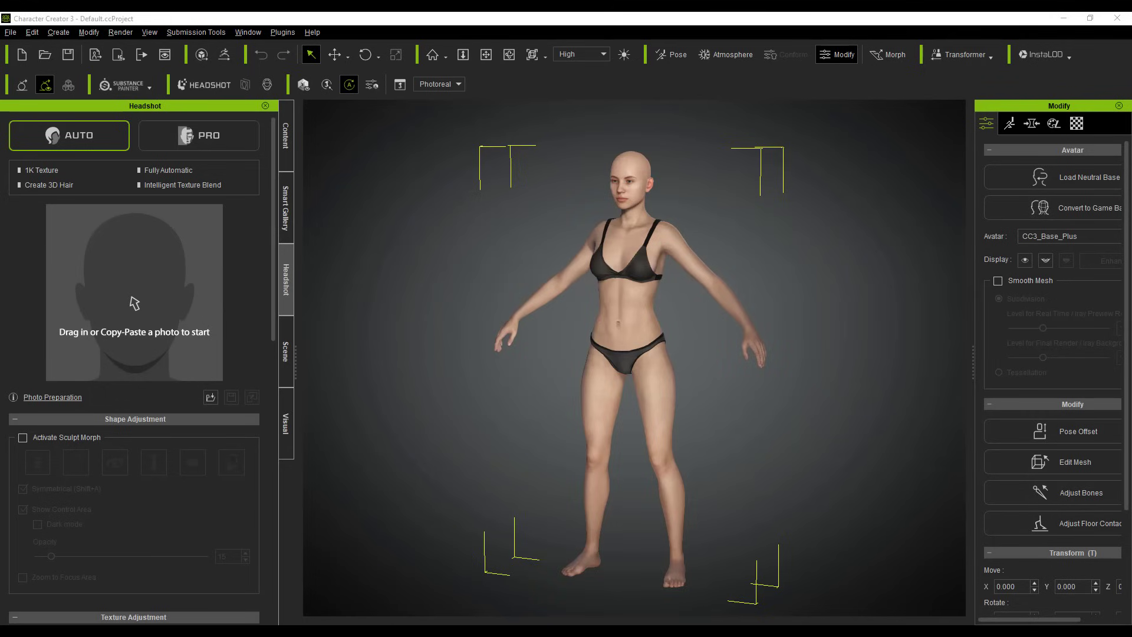
Load 'LmpwZw (3).jpg' into Headshot and generate a Female character from it
drag(71, 272, 132, 274)
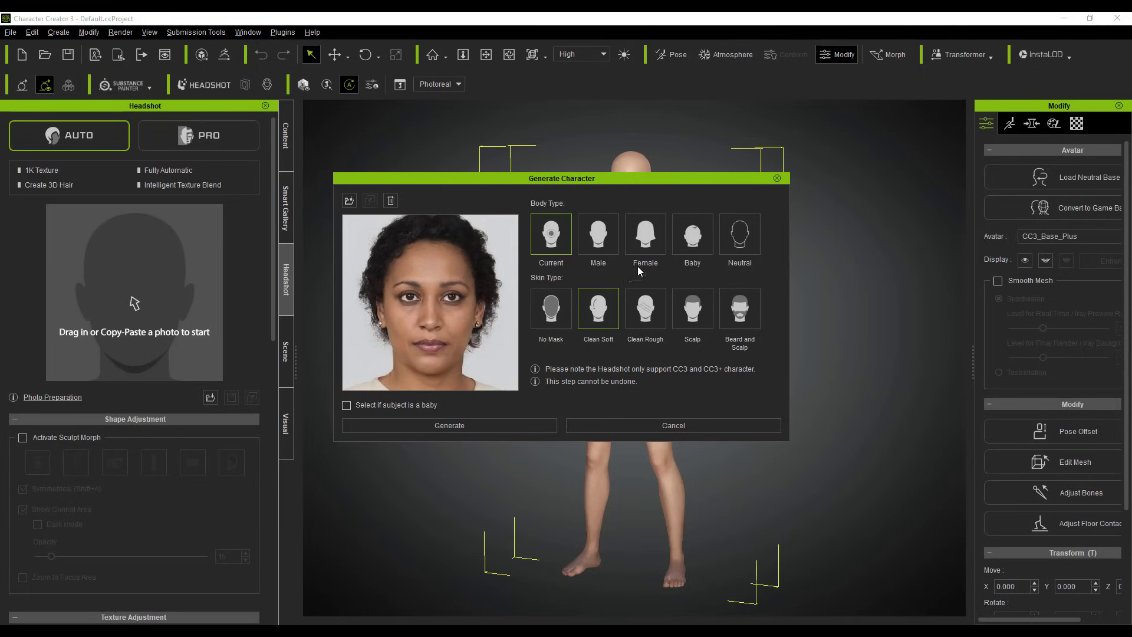
click(646, 239)
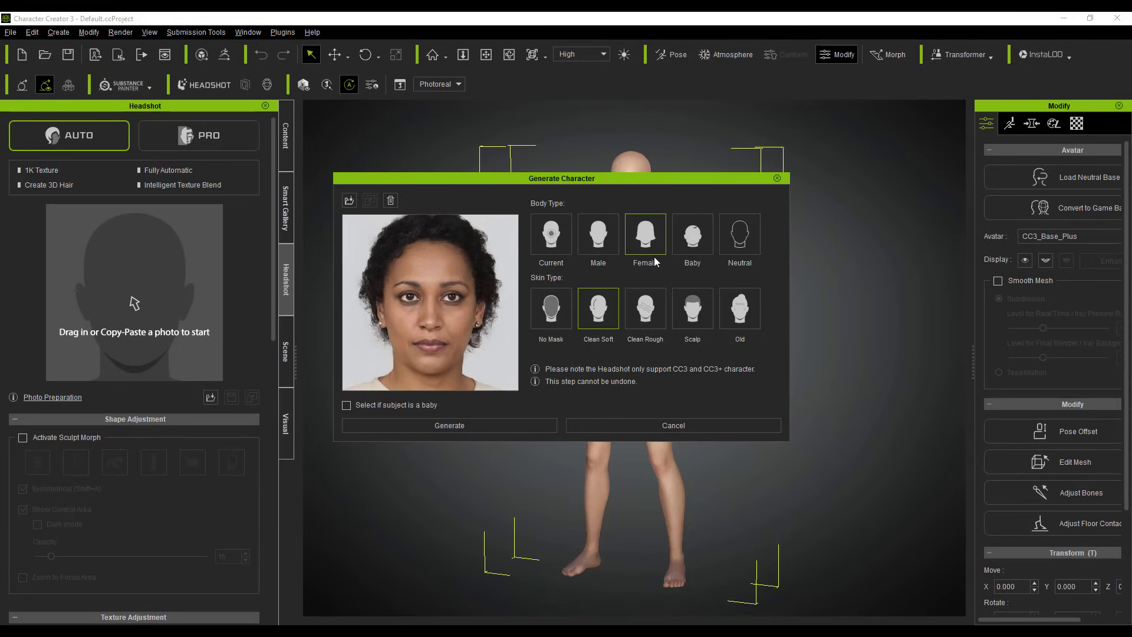
click(490, 427)
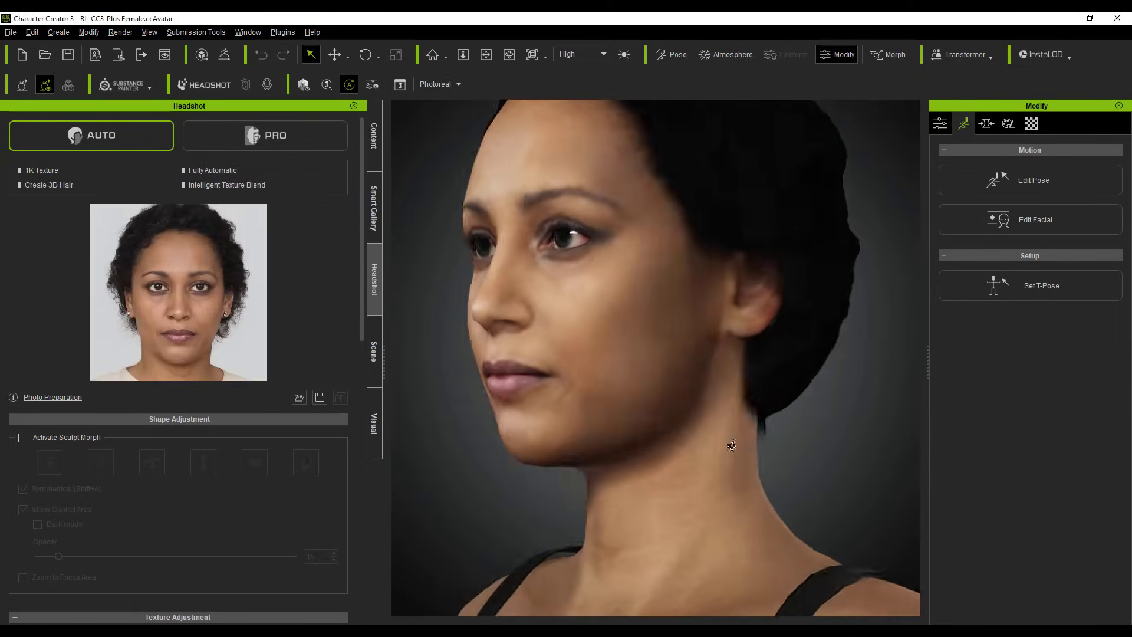
right_drag(662, 391, 887, 492)
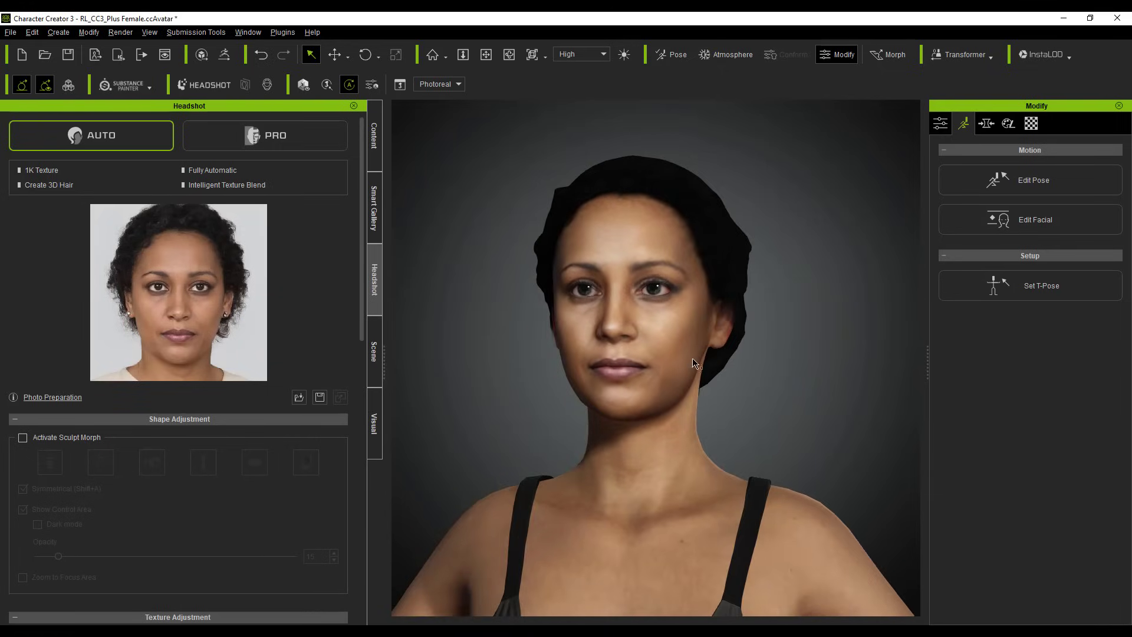
Apply the Color Noise Dark template from SkinGen Skin Details to the character's skin
click(372, 152)
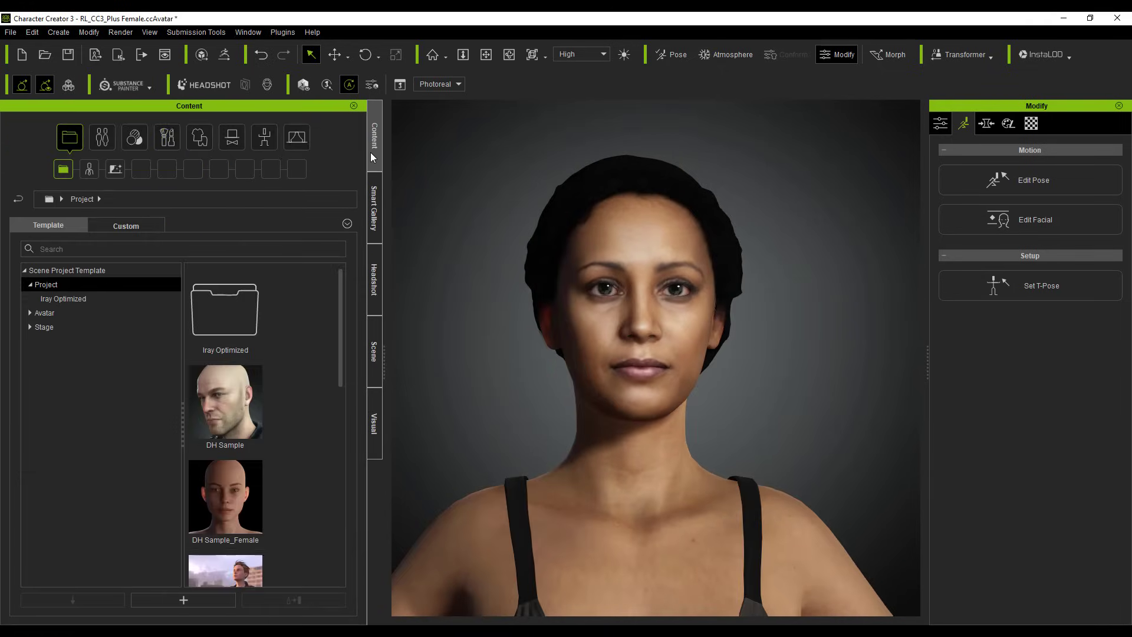
click(135, 137)
click(51, 469)
double_click(50, 469)
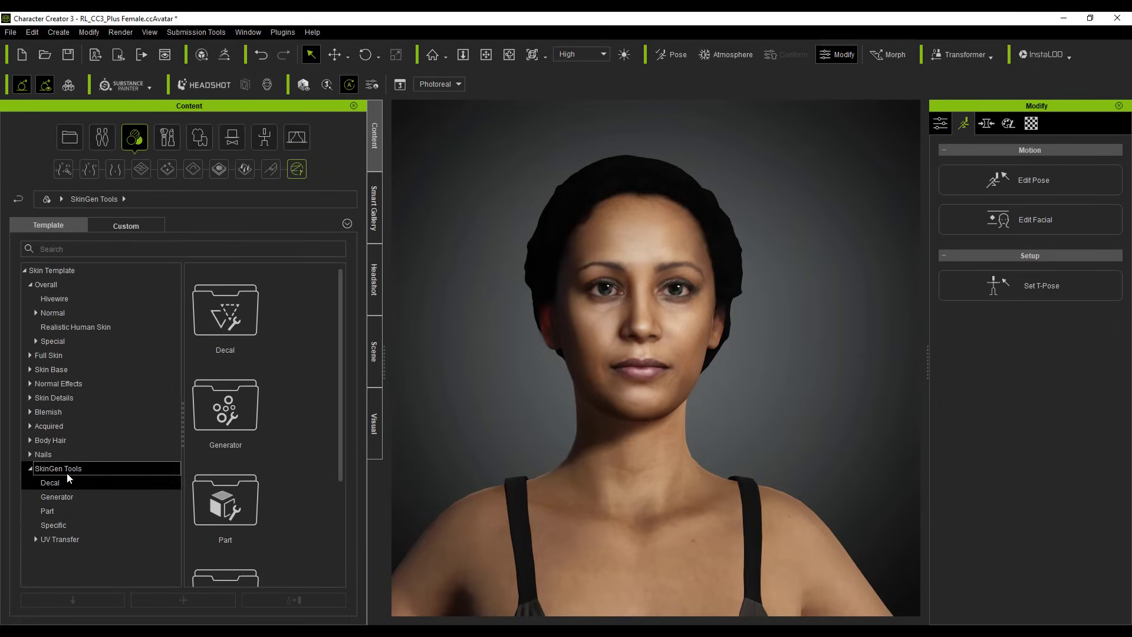
double_click(54, 397)
click(74, 440)
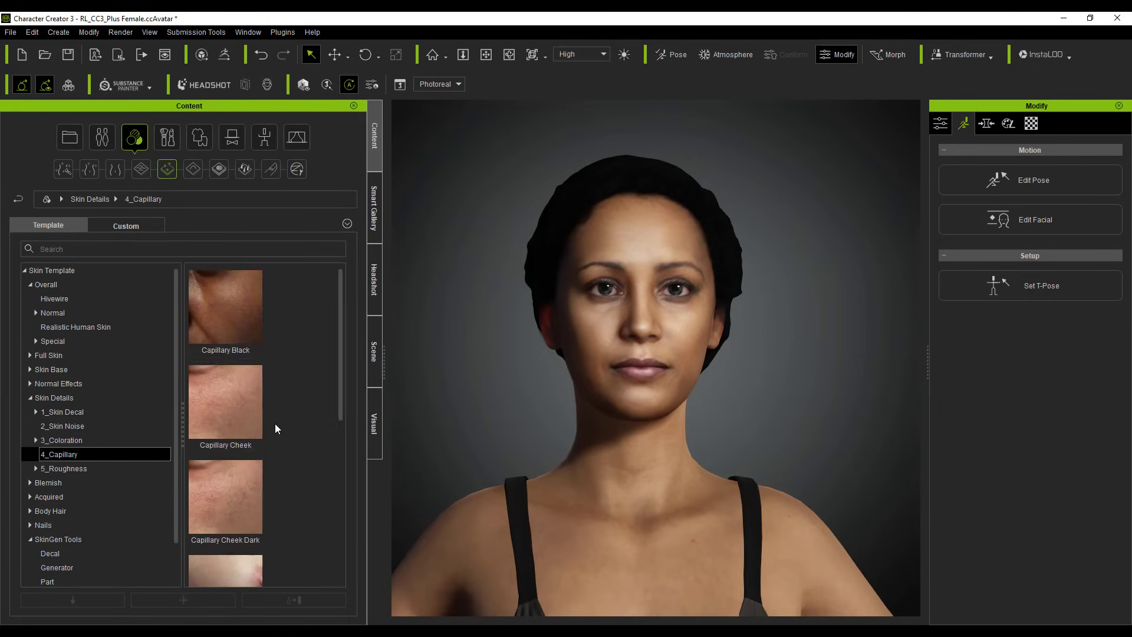
click(84, 427)
drag(225, 306, 461, 469)
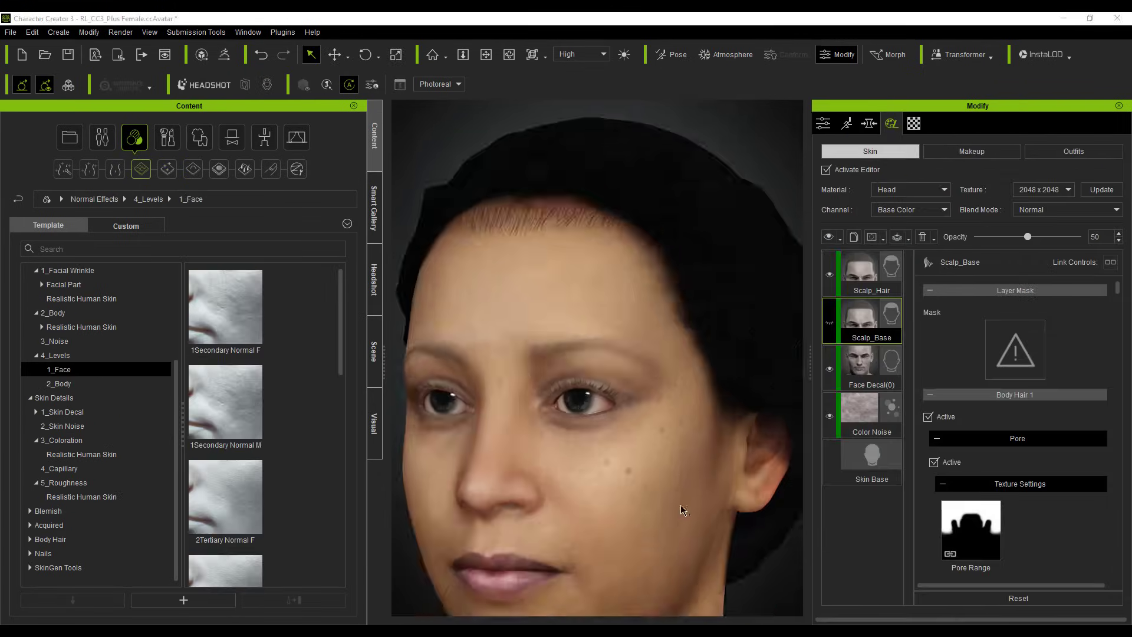
key(Left)
key(Left)
key(Left)
key(Left)
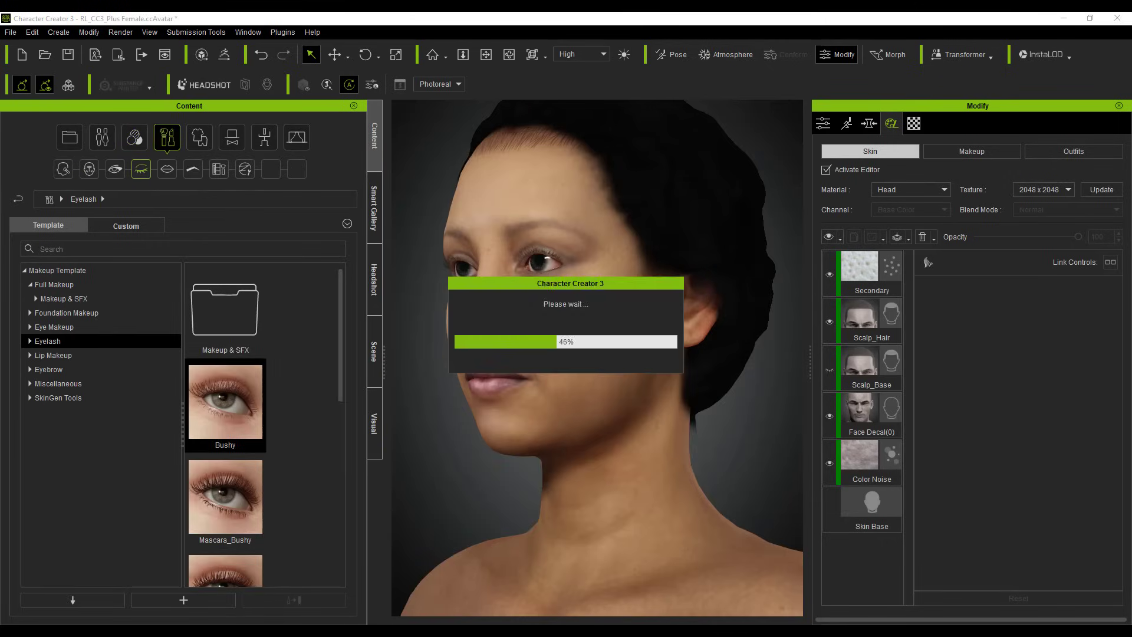
Add an eyebrow makeup template and Acid Purple lip colour at reduced opacity
click(25, 422)
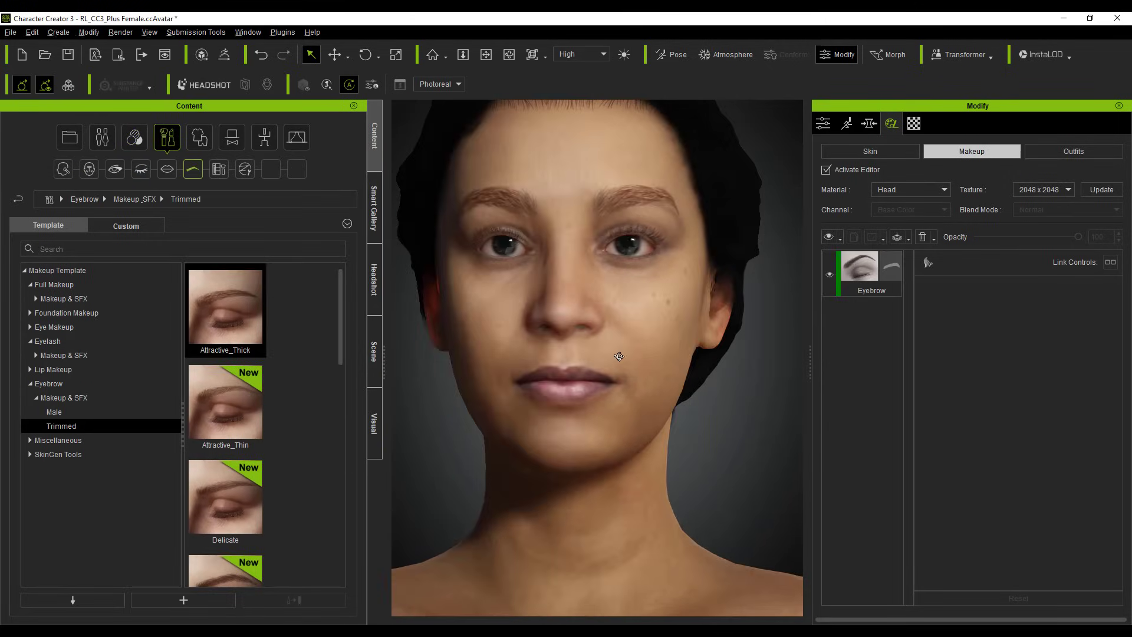
double_click(225, 495)
click(584, 352)
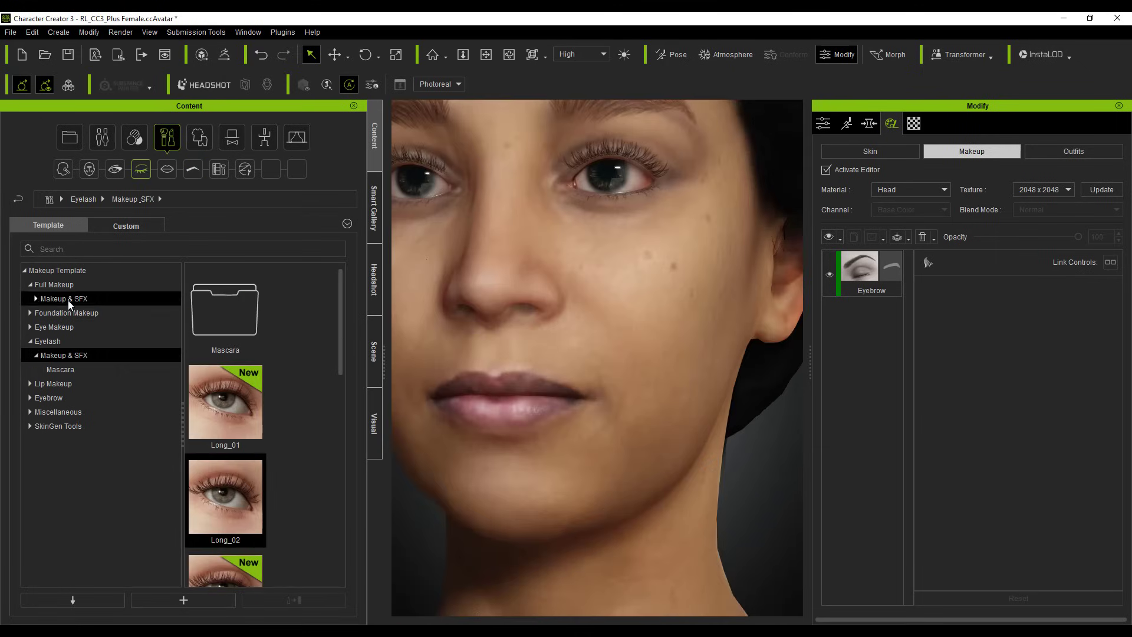
click(29, 356)
double_click(225, 496)
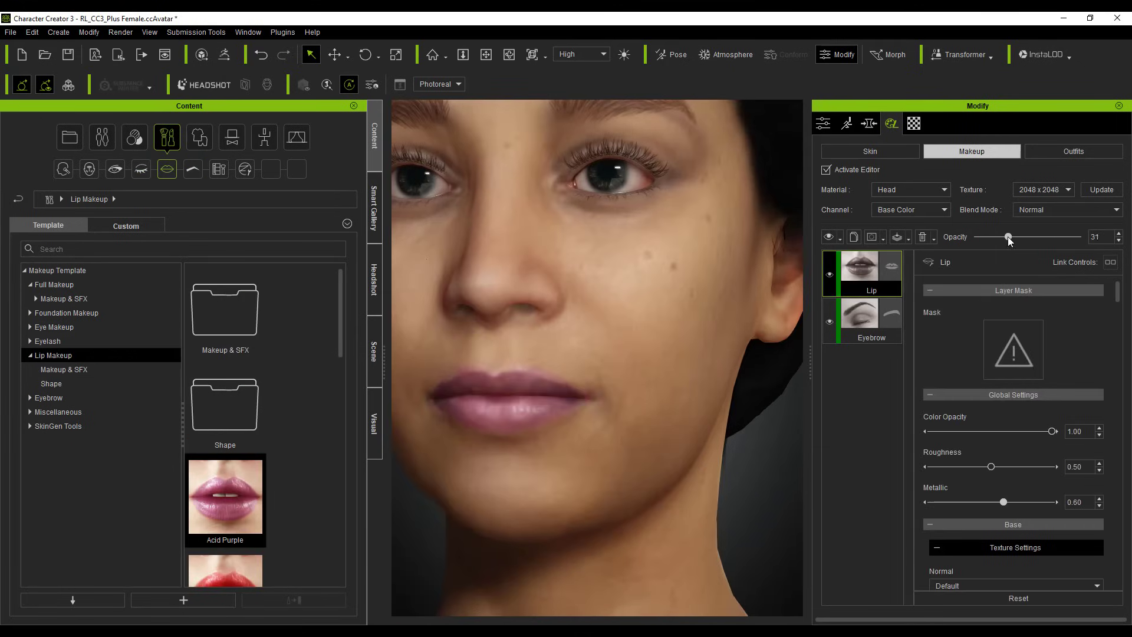
right_drag(649, 436, 737, 437)
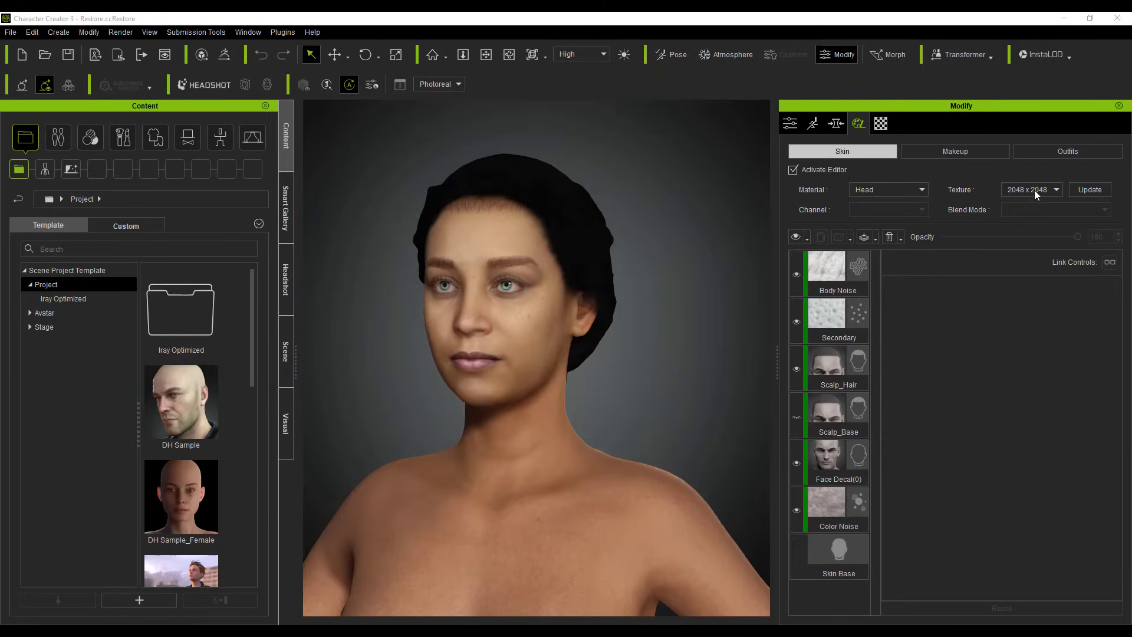
Set the SkinGen Skin texture size to 4096 x 4096
click(1034, 190)
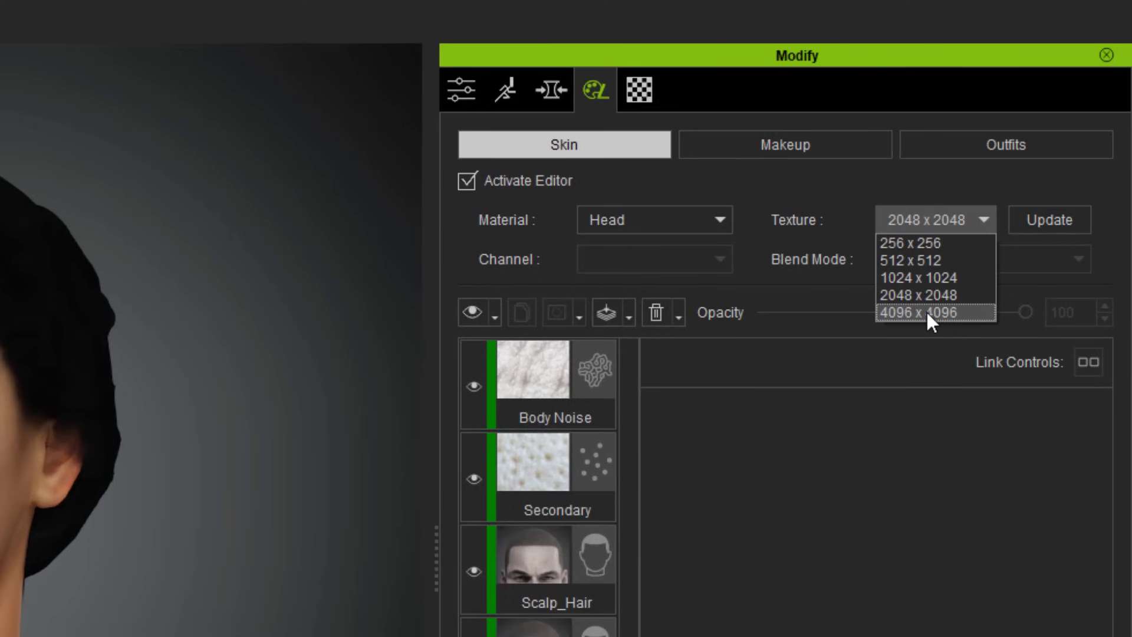
click(927, 312)
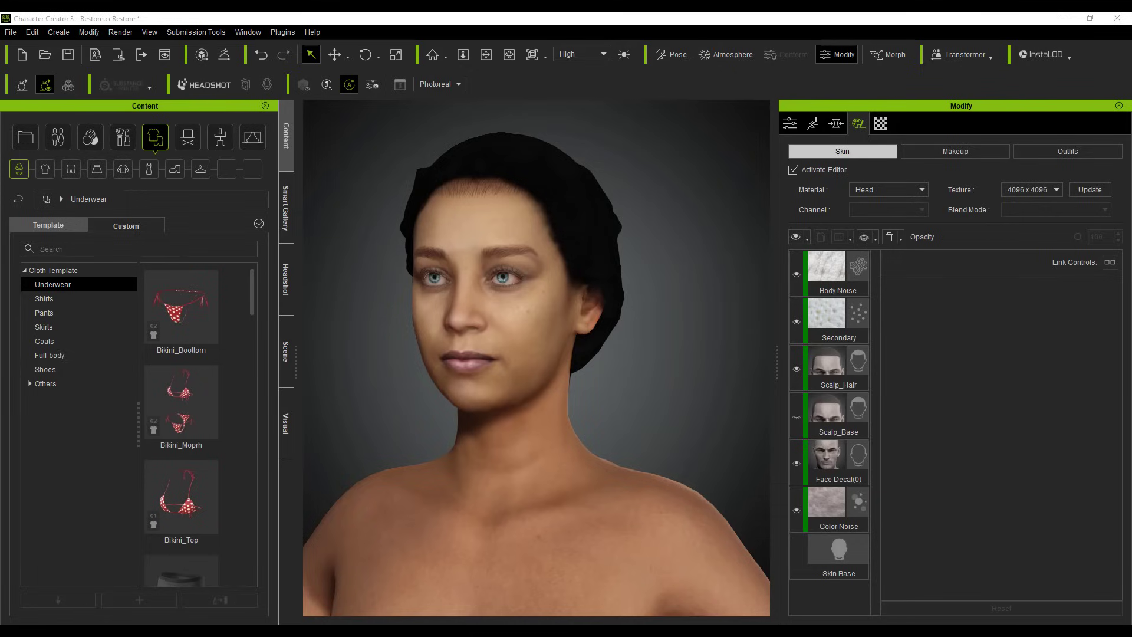
Try the Spaghetti-strap Top from the Shirts templates on the character, accepting the warning
click(45, 169)
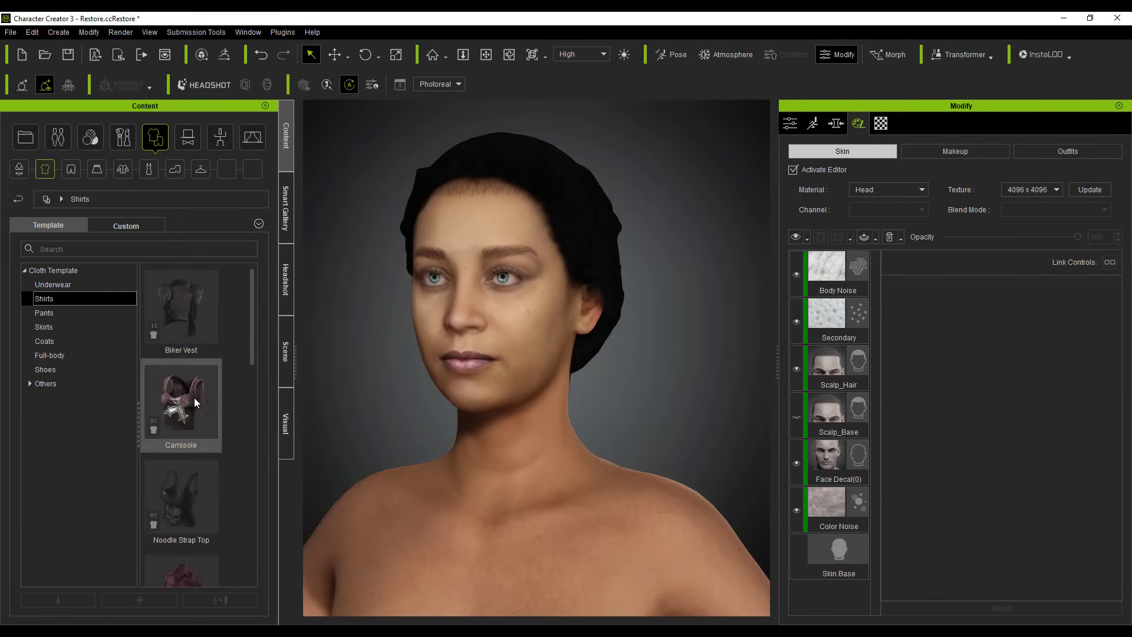
scroll(206, 492, down, 8)
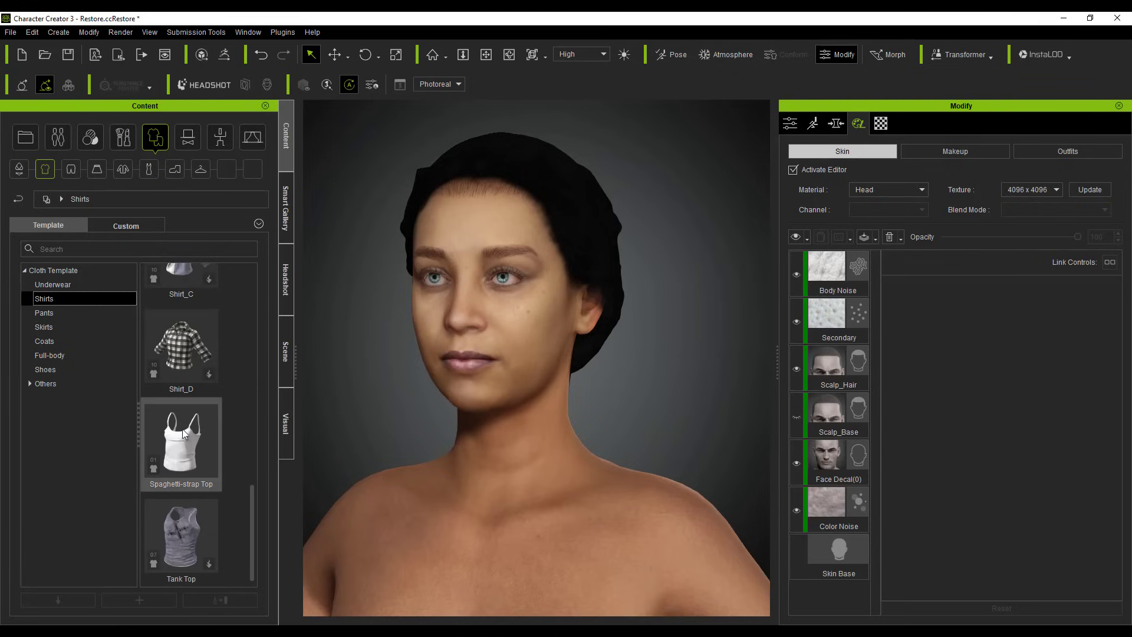
click(195, 474)
drag(195, 474, 522, 488)
click(583, 354)
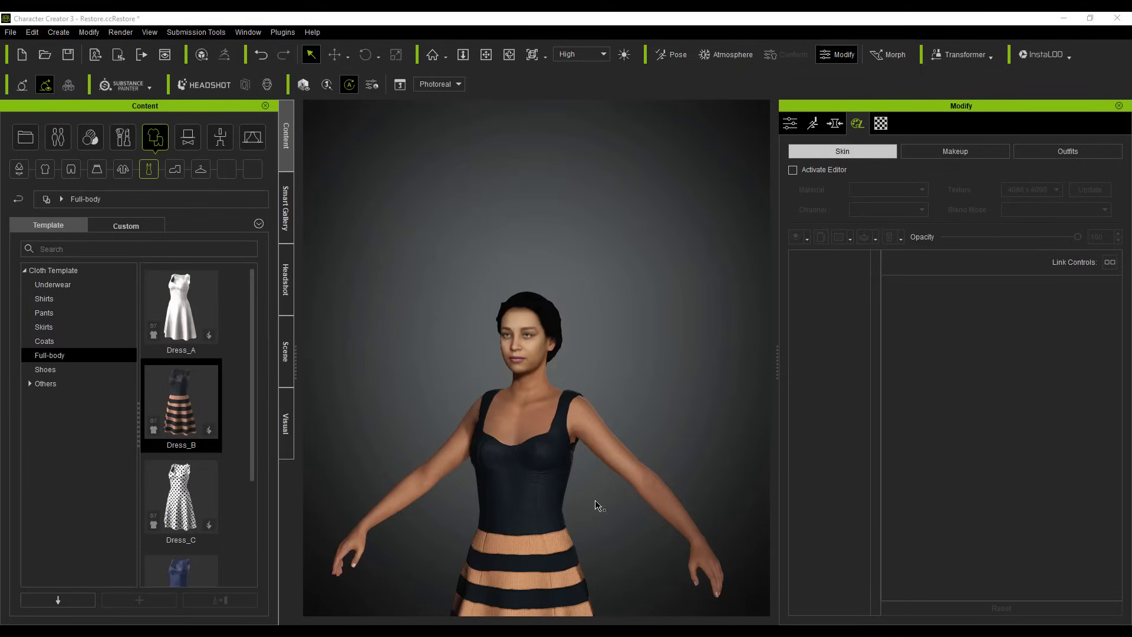
Orbit and pan the viewport to inspect how Dress_B fits the whole character
scroll(596, 505, up, 3)
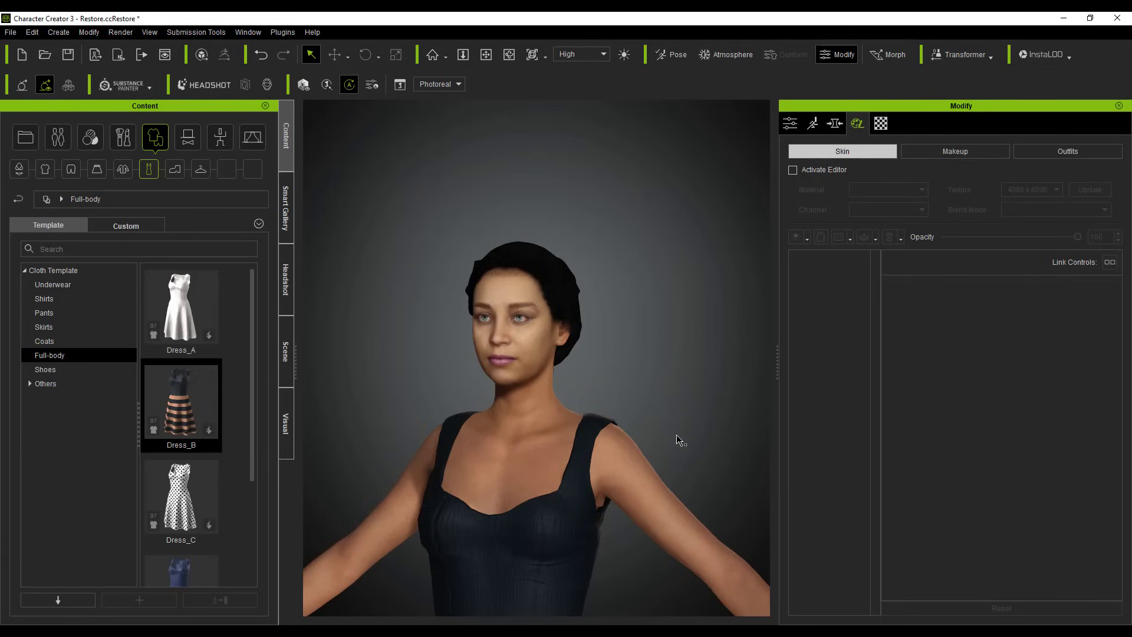
right_drag(681, 439, 568, 492)
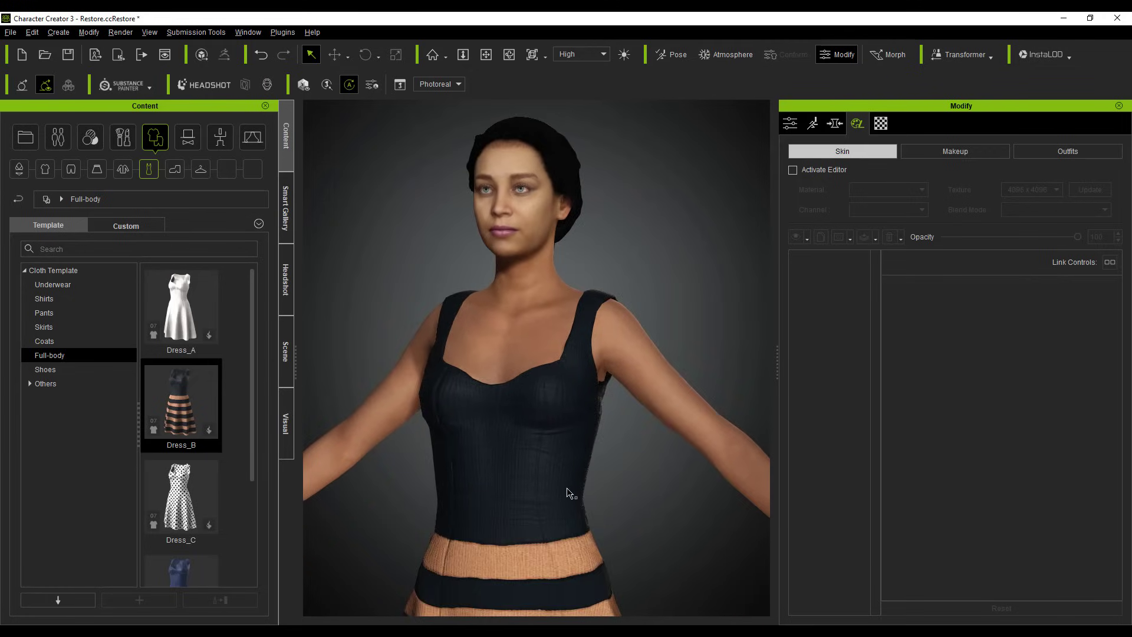
scroll(568, 493, down, 5)
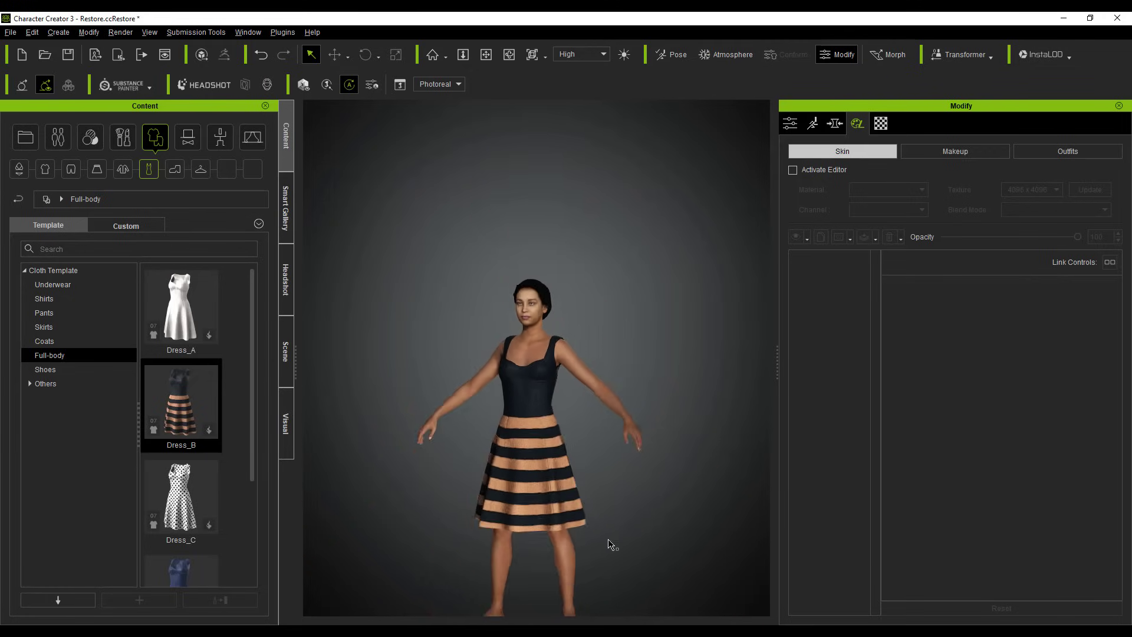
middle_drag(611, 544, 613, 374)
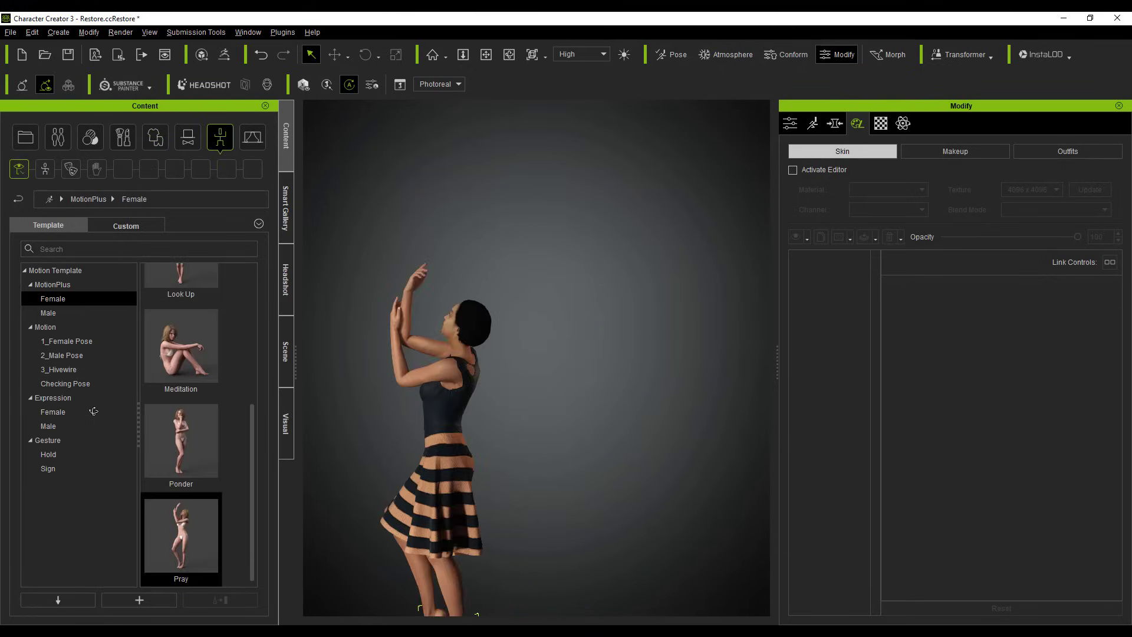
scroll(596, 422, up, 3)
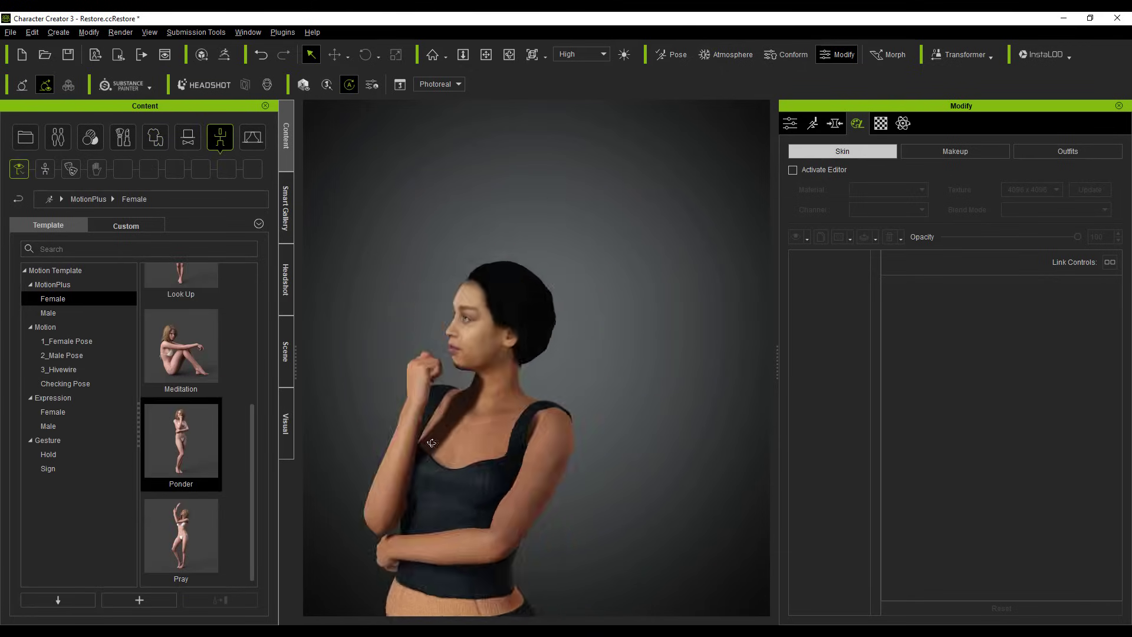
Apply preset poses from the Motion templates, ending with the Checking Pose Muscle flex
click(812, 124)
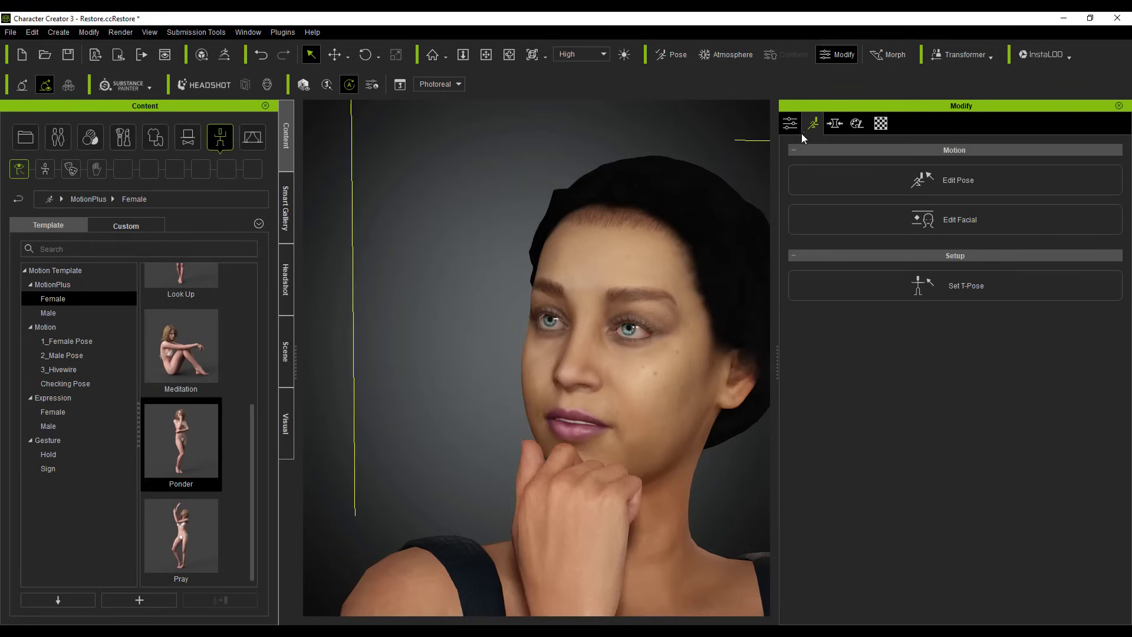
click(790, 123)
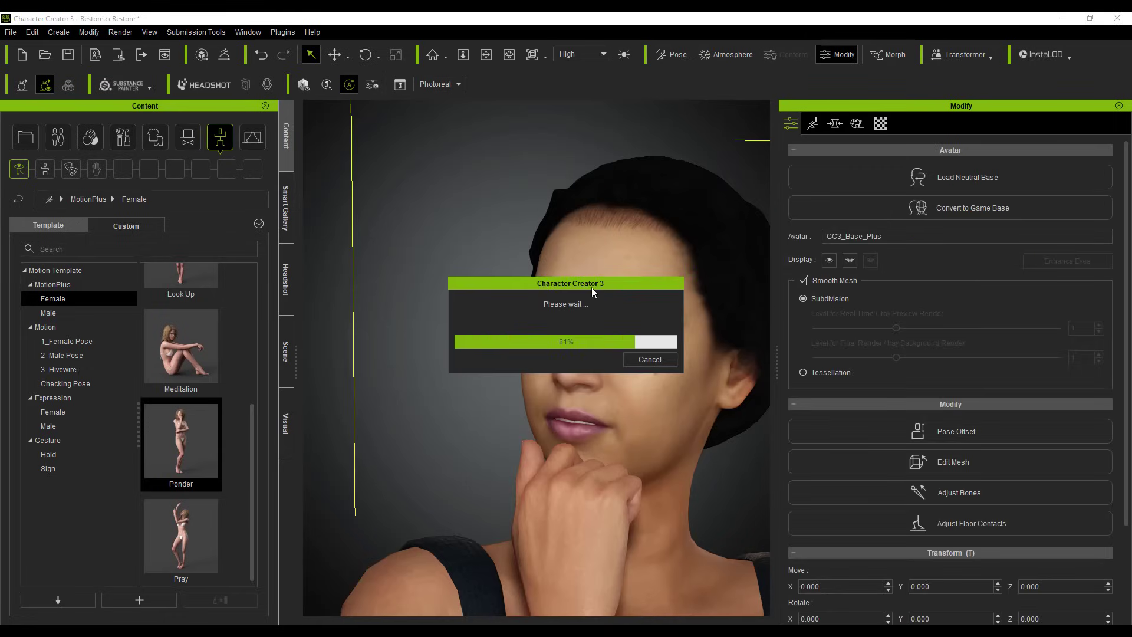
click(55, 382)
double_click(181, 501)
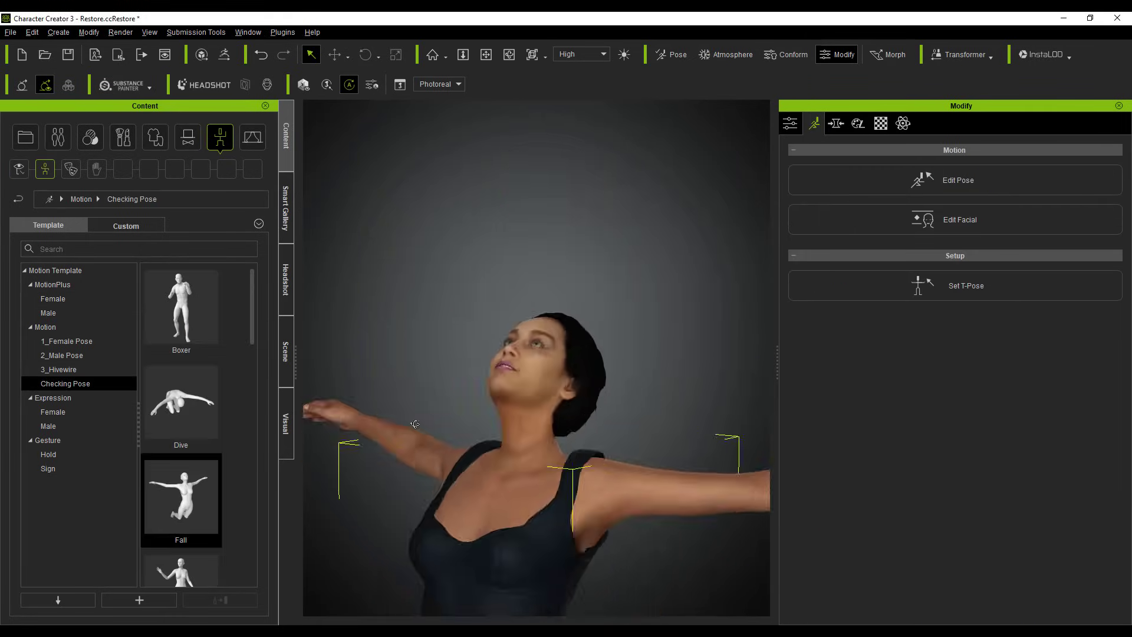
scroll(181, 413, down, 5)
drag(181, 339, 529, 407)
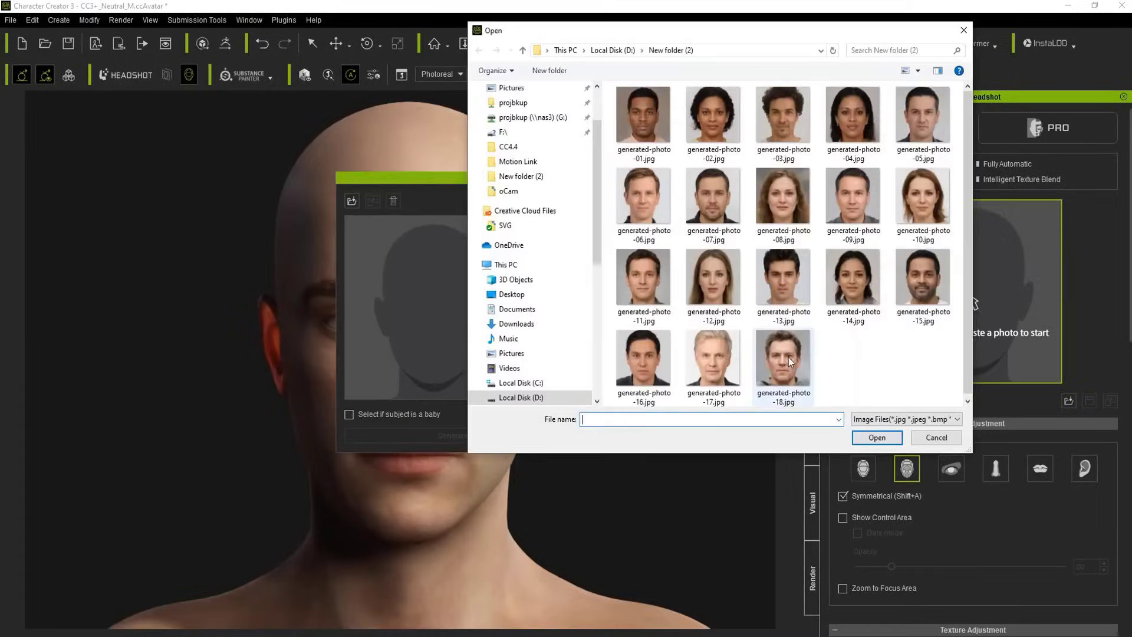
Generate a head from generated-photo-18.jpg and sculpt its nose and brow
double_click(788, 357)
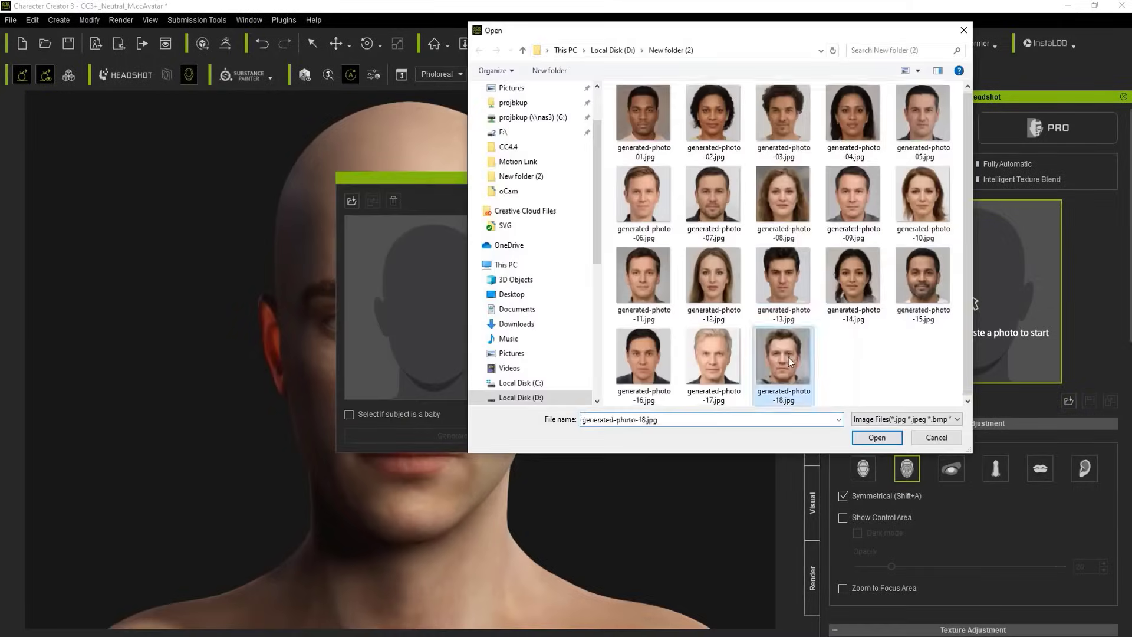
click(481, 438)
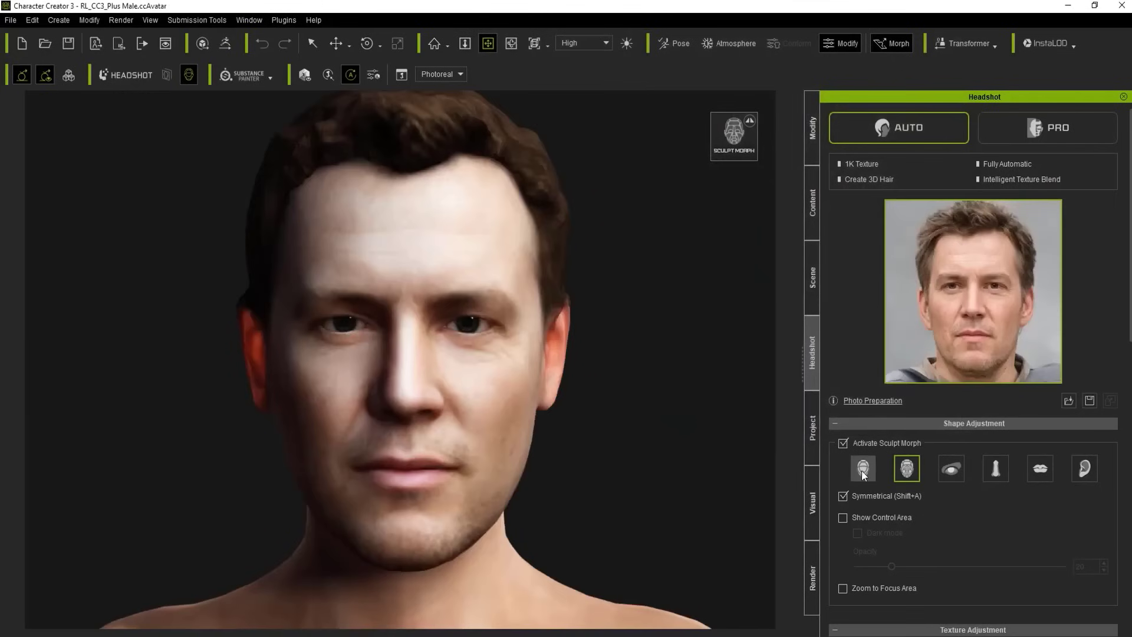
drag(424, 396, 433, 397)
drag(412, 269, 413, 273)
drag(412, 272, 412, 276)
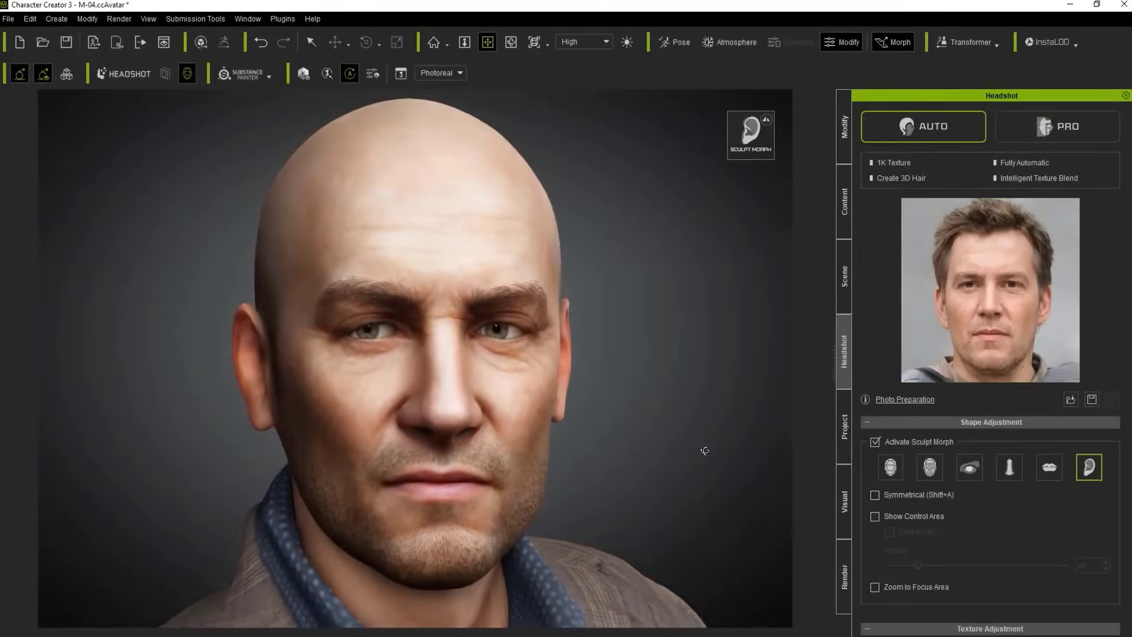
Widen the forehead and adjust the nose height and width with sculpt morphing
click(517, 435)
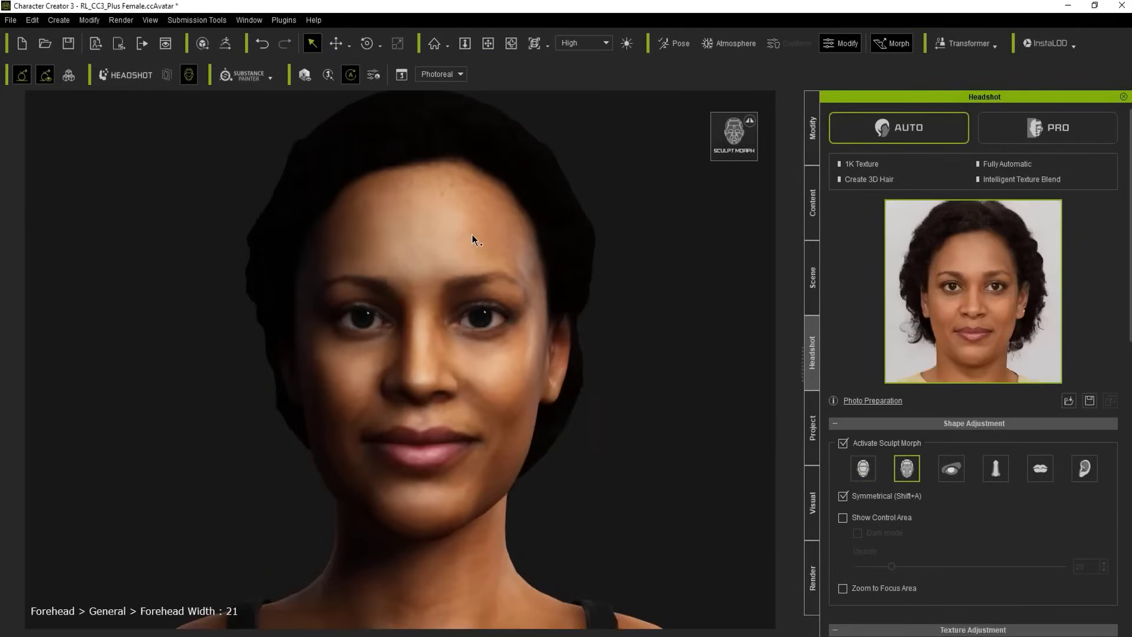
drag(471, 235, 493, 234)
drag(420, 398, 426, 400)
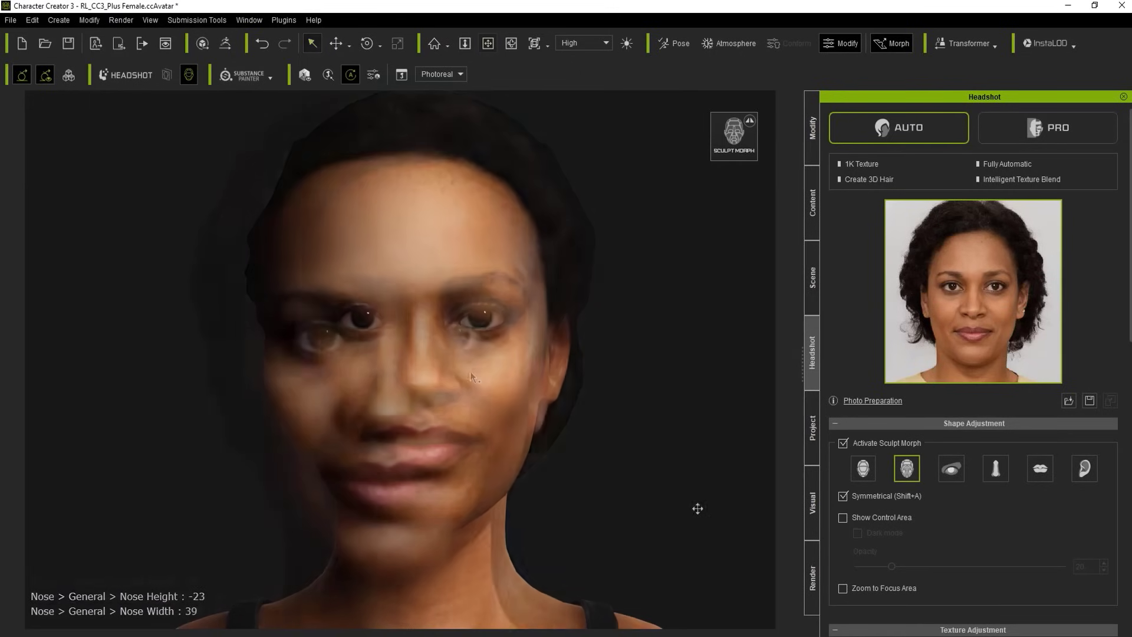
right_drag(698, 505, 791, 533)
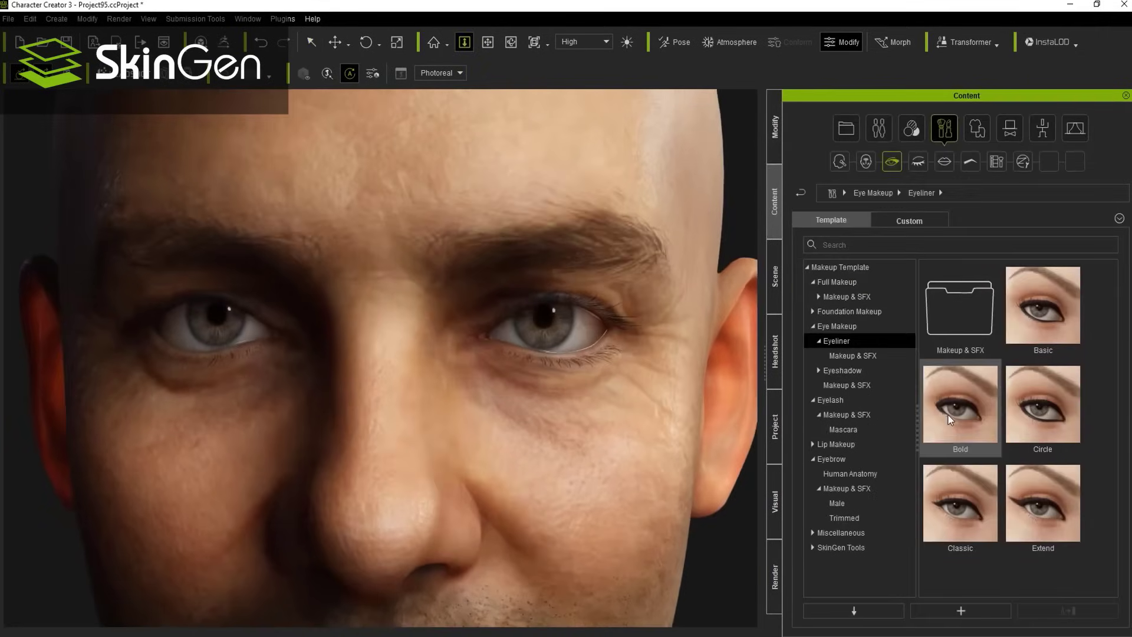
Apply the Bold eyeliner to the face and adjust its spread, blur and colour
drag(960, 404, 618, 418)
drag(618, 418, 618, 419)
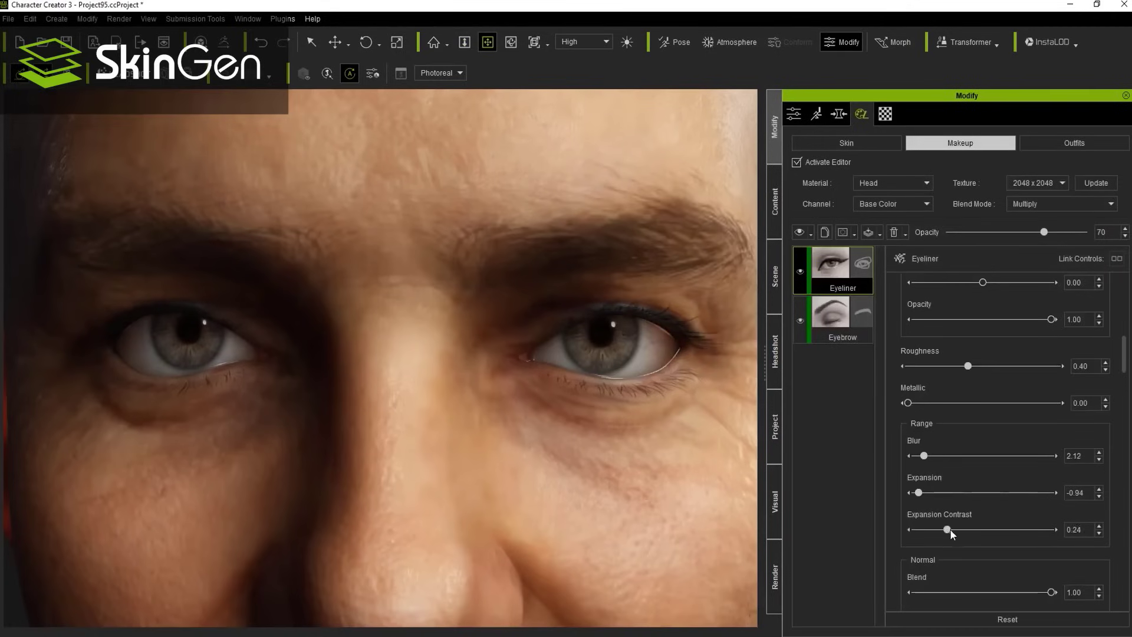
drag(982, 493, 939, 495)
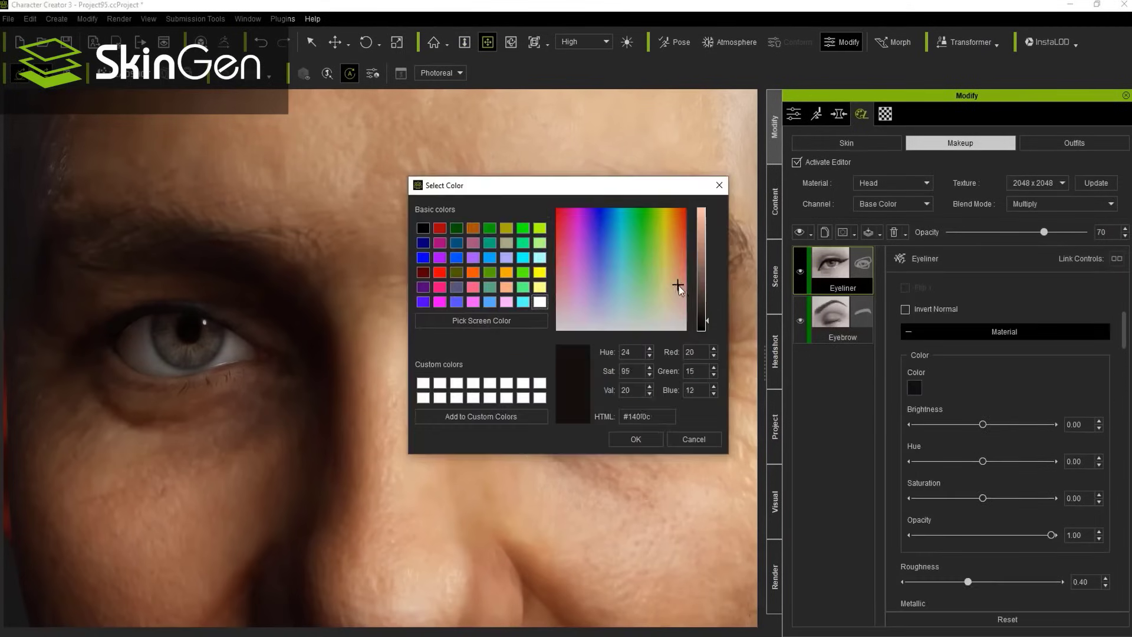
drag(678, 285, 678, 270)
click(637, 437)
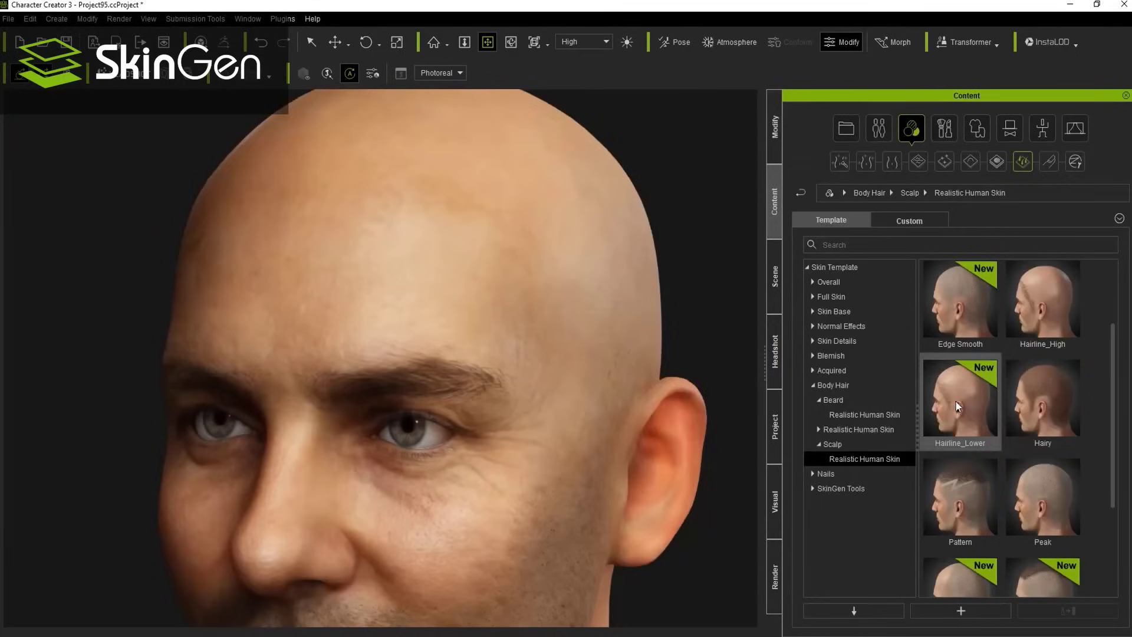
Add the Hairline_Lower scalp layer, unhide the haircut, set opacity to 64, and apply Frown Wrinkle 1
drag(960, 404, 575, 352)
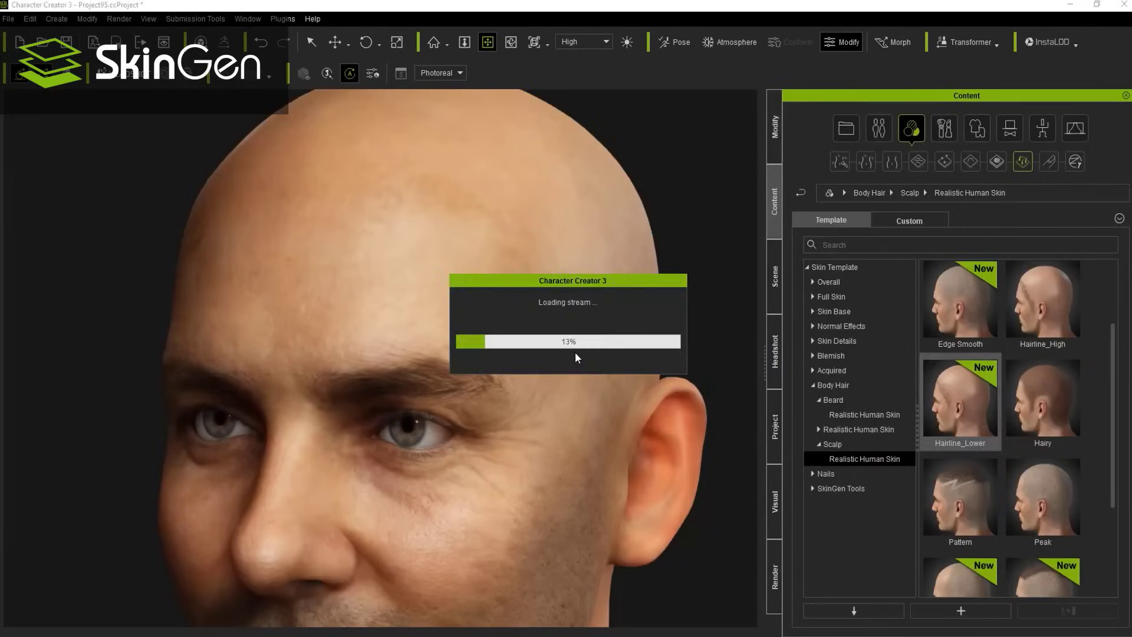
right_drag(500, 388, 657, 374)
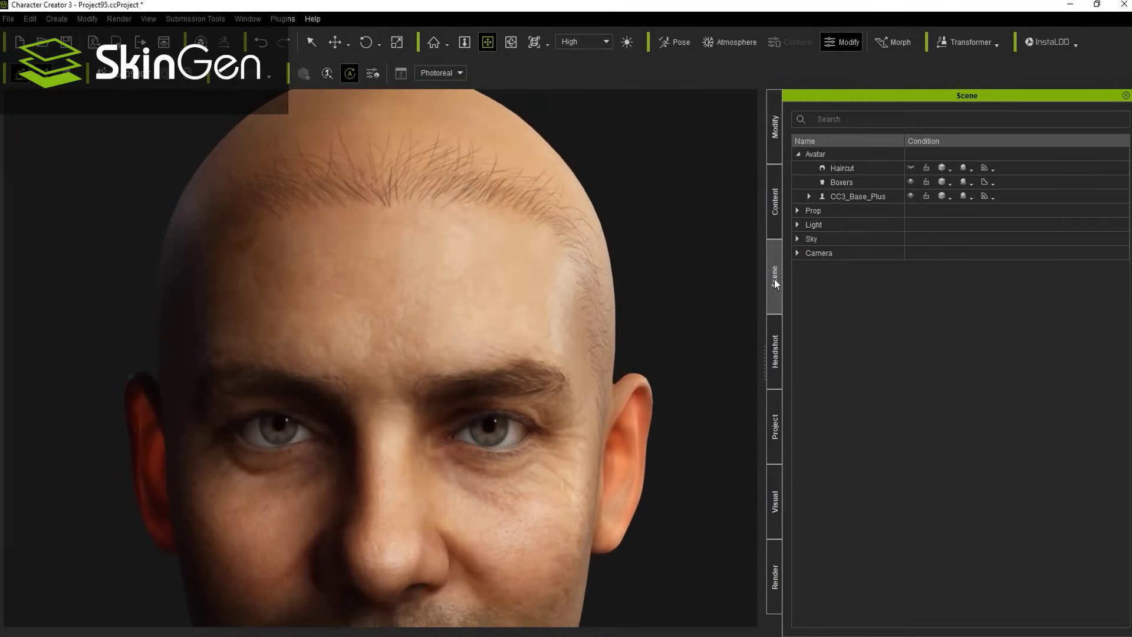
click(913, 169)
click(913, 169)
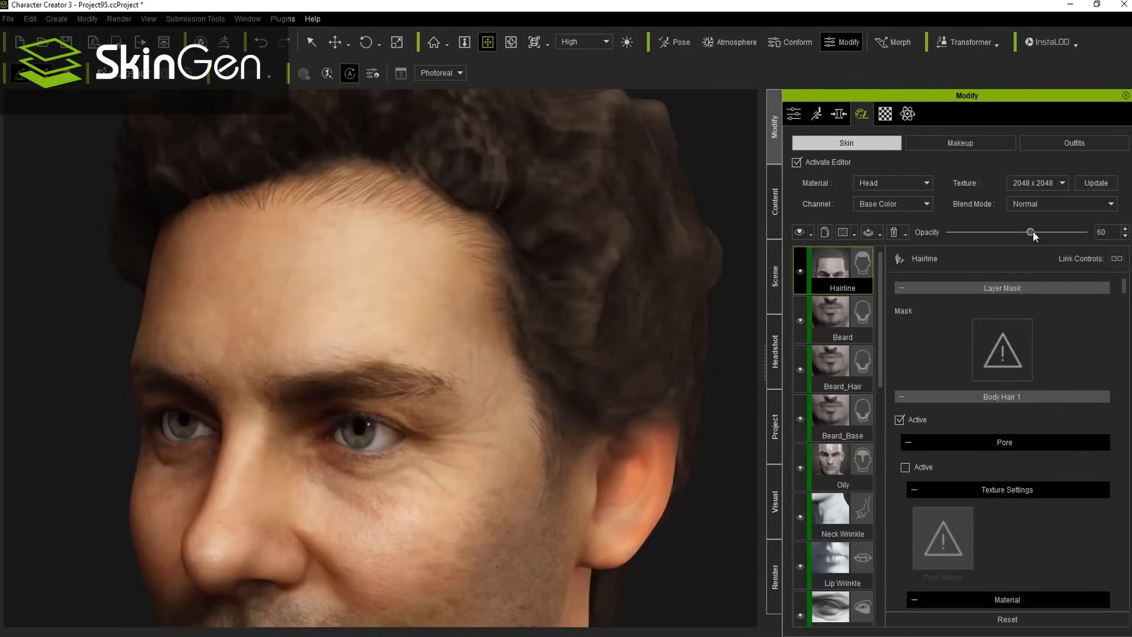
drag(1032, 232, 989, 247)
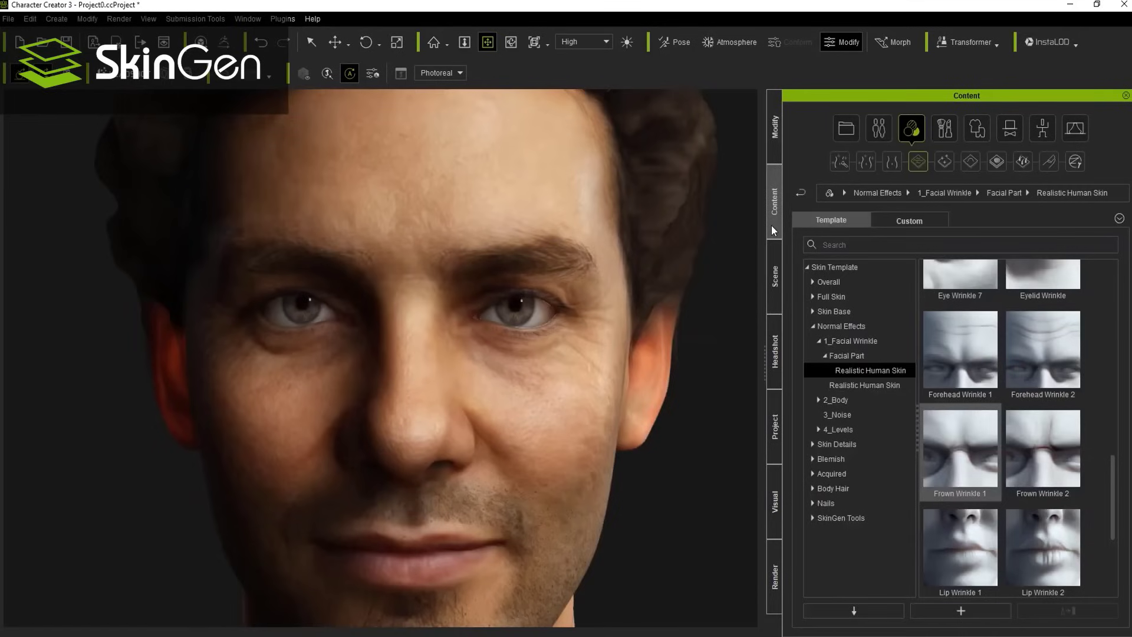
drag(939, 430, 393, 267)
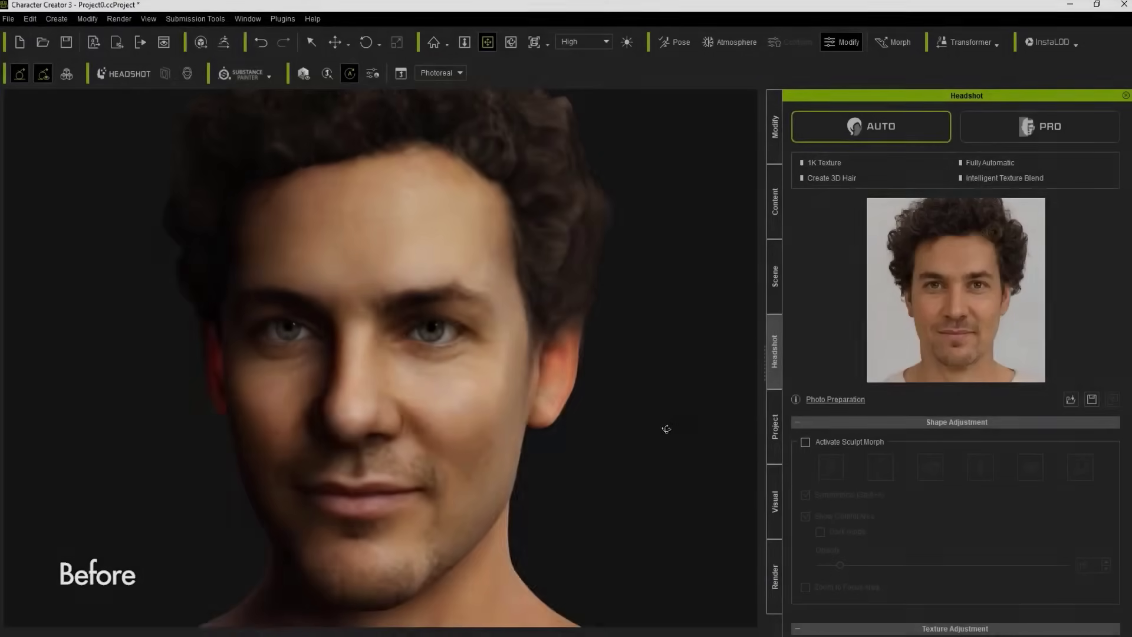
Put Basic_Heavy hair on the head, then add the Cap_Forest cap and S-Rolled_Up_Forest shirt
right_drag(664, 430, 463, 450)
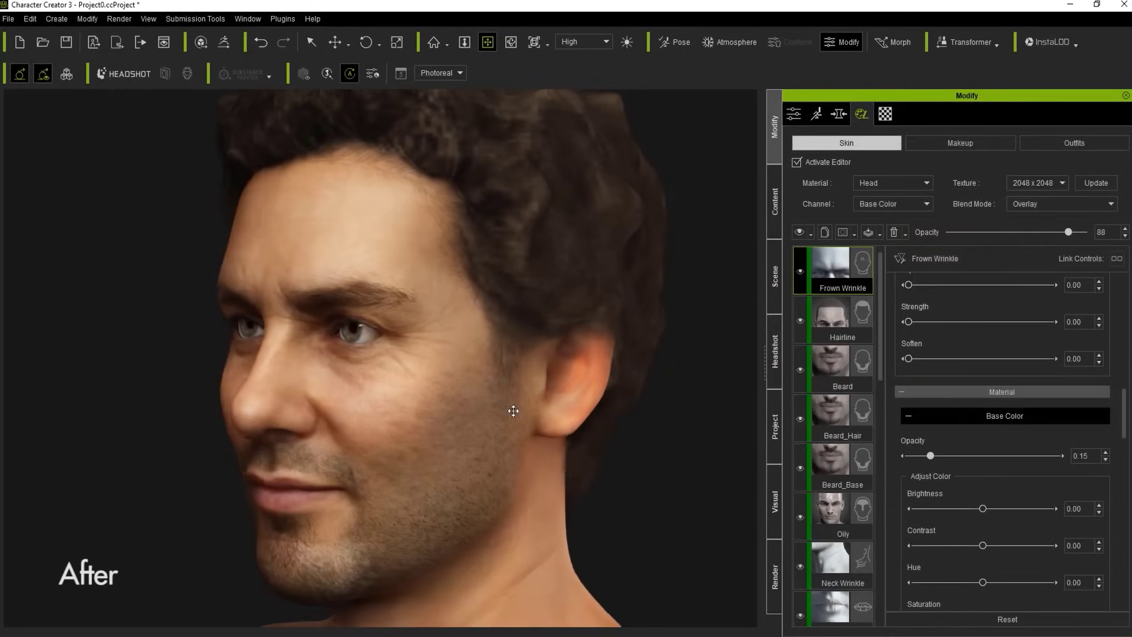
right_drag(513, 411, 581, 413)
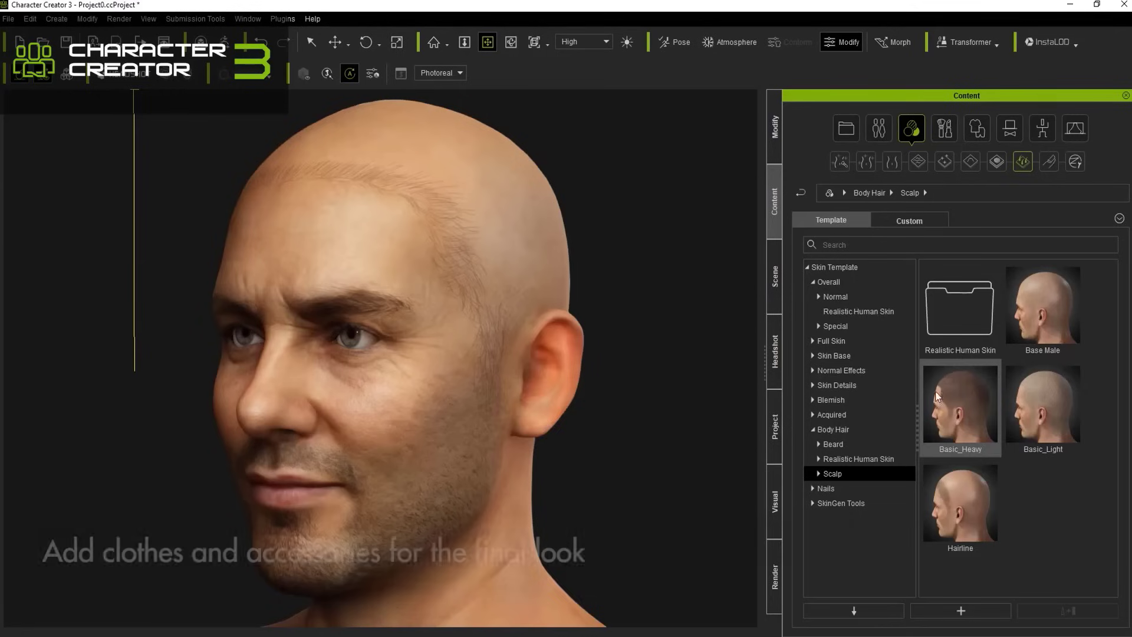
drag(938, 397, 469, 346)
drag(1044, 307, 508, 345)
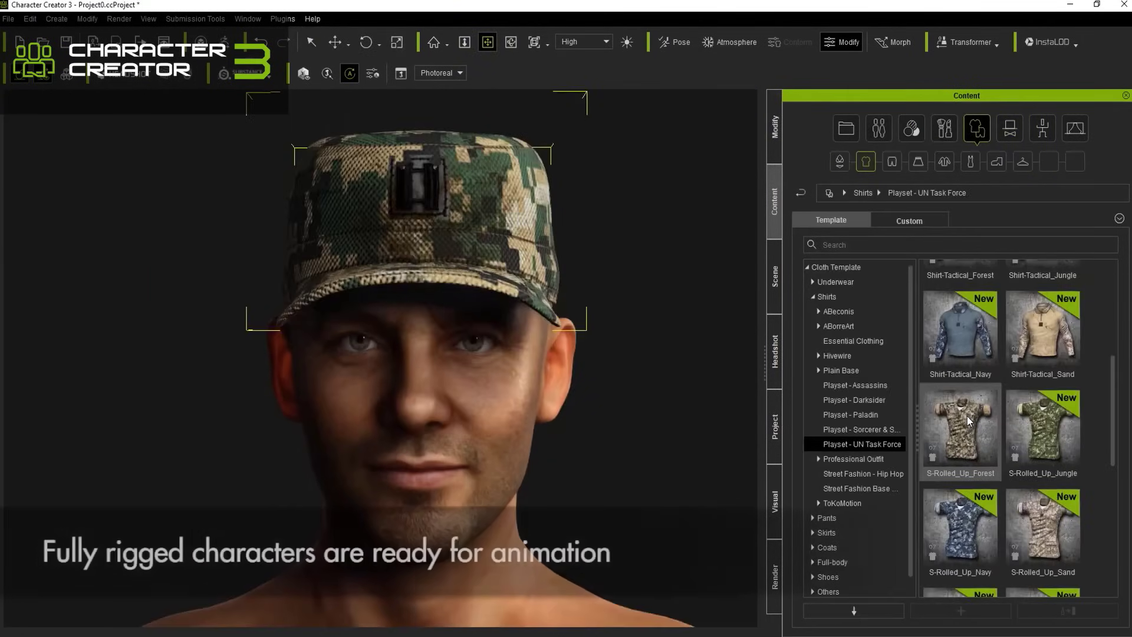
drag(969, 421, 493, 450)
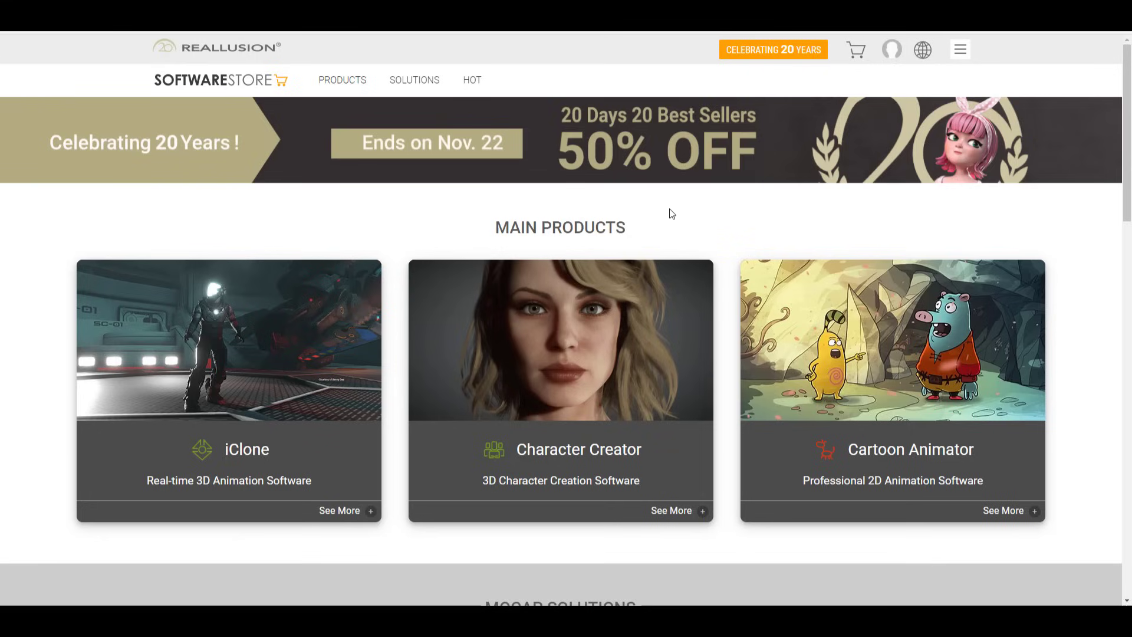
Open the Headshot Plug-in page from the store's Products menu and view its product details
scroll(670, 224, down, 10)
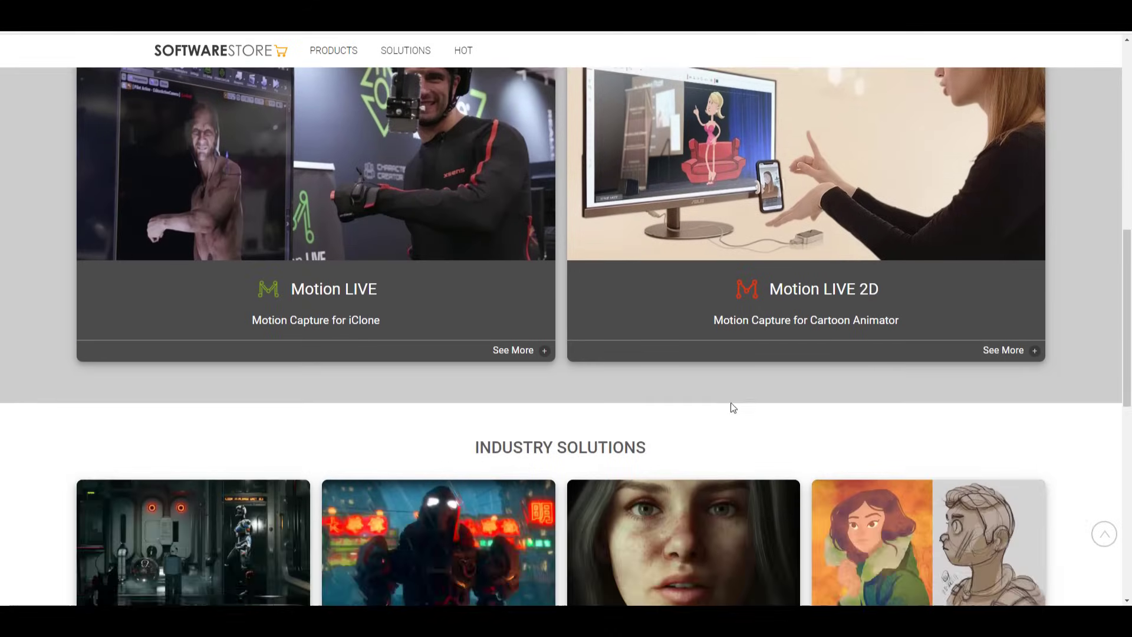
scroll(749, 448, up, 2)
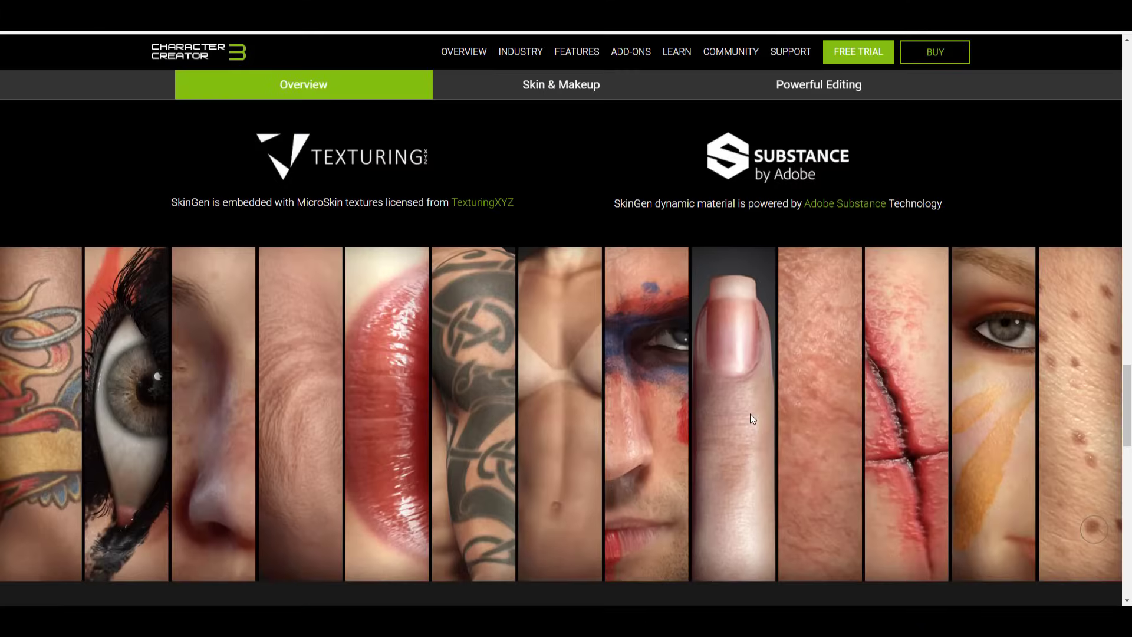
scroll(750, 413, up, 15)
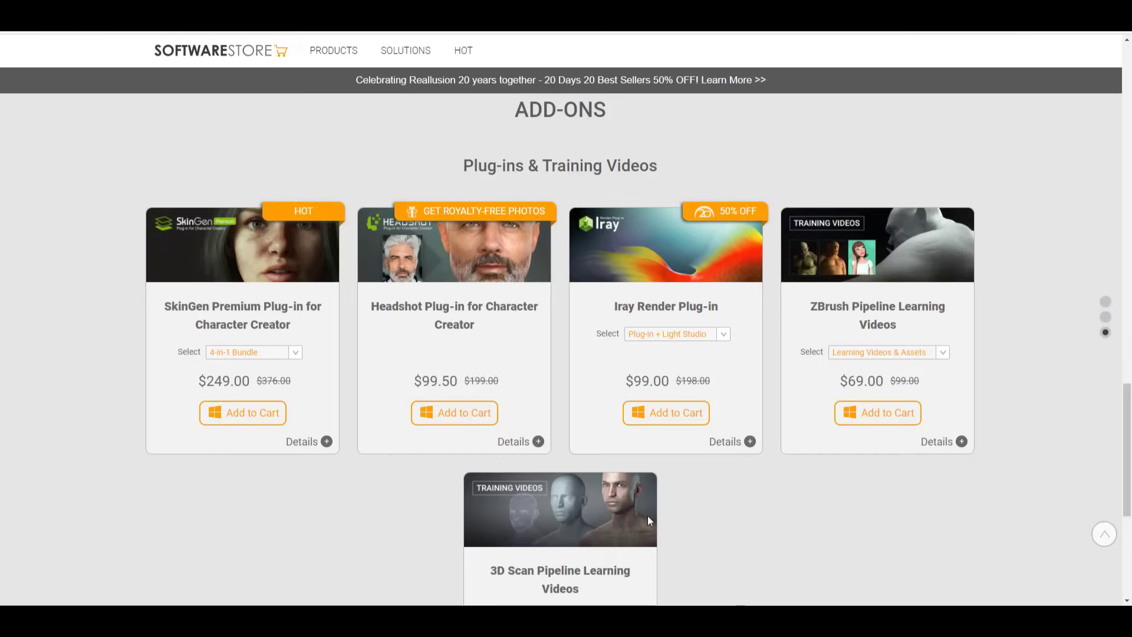
scroll(648, 516, down, 3)
scroll(850, 508, up, 2)
scroll(851, 509, up, 1)
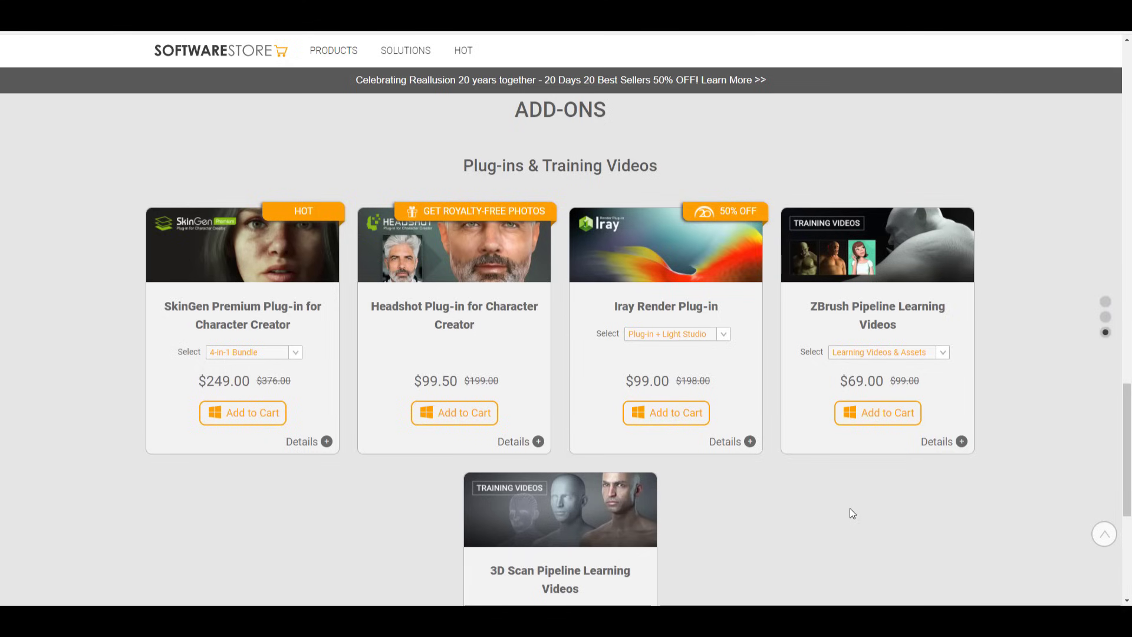
scroll(851, 508, up, 5)
scroll(851, 512, up, 14)
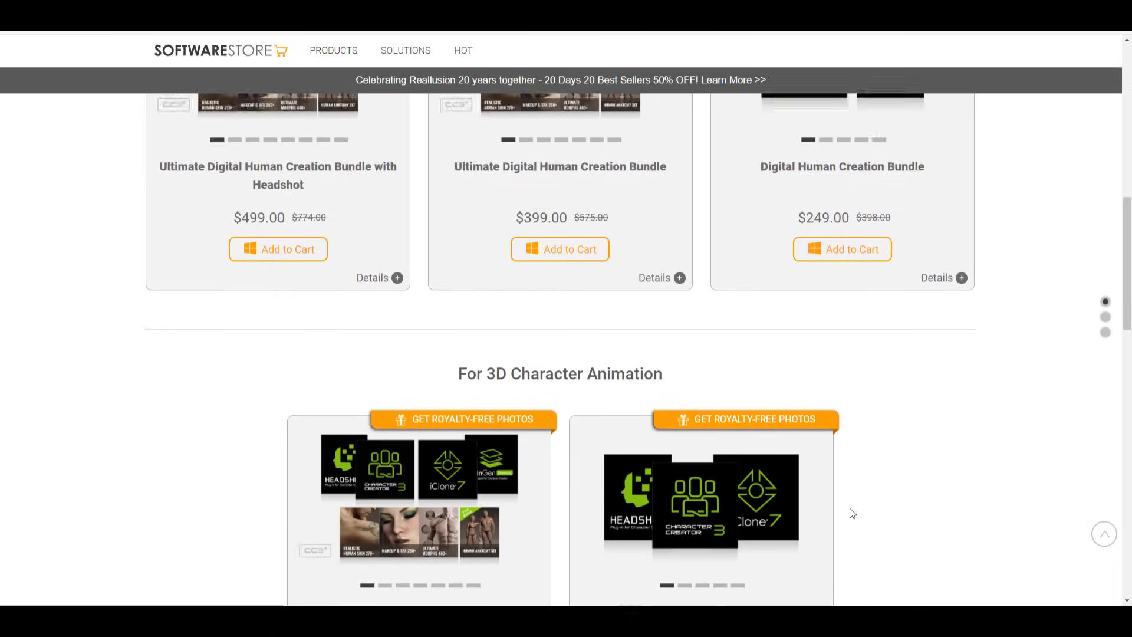
scroll(851, 508, up, 4)
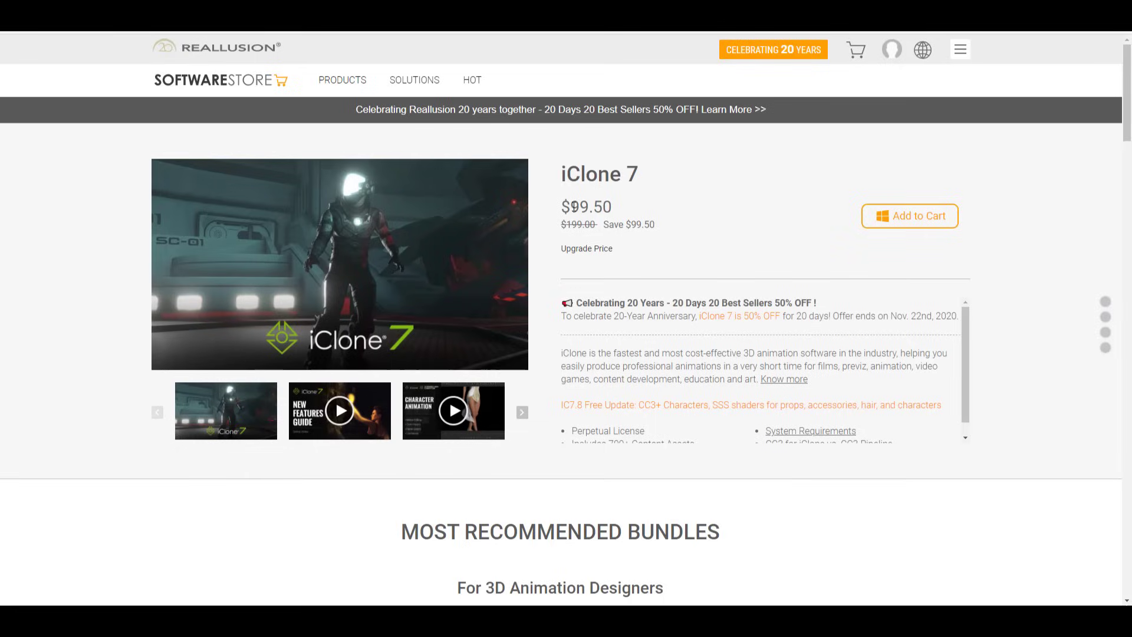
mouse_move(342, 82)
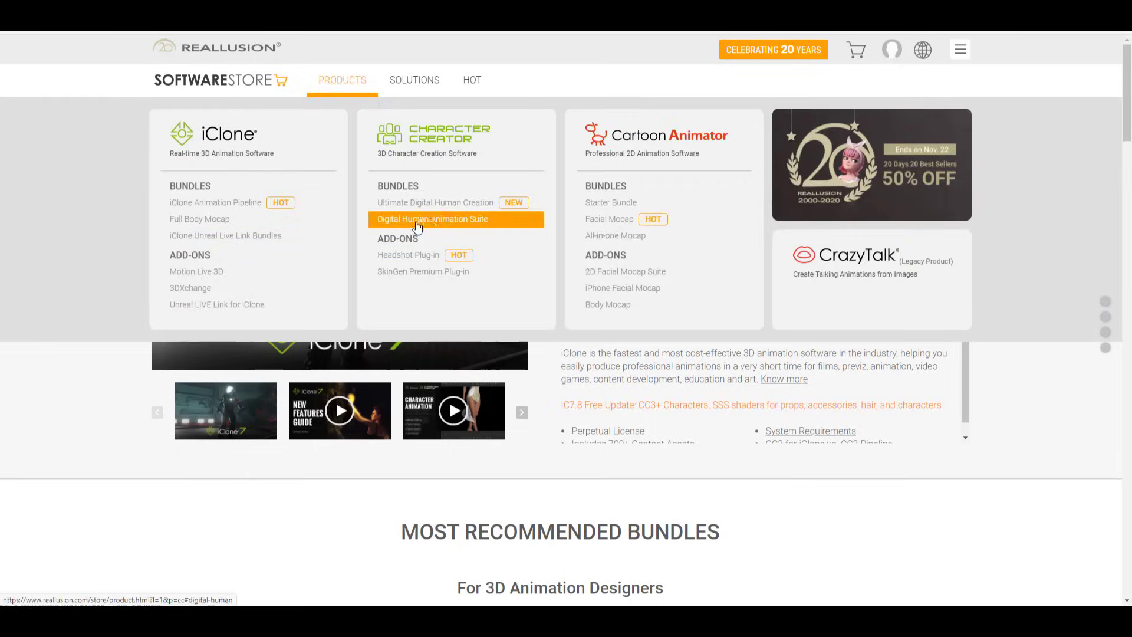
click(399, 255)
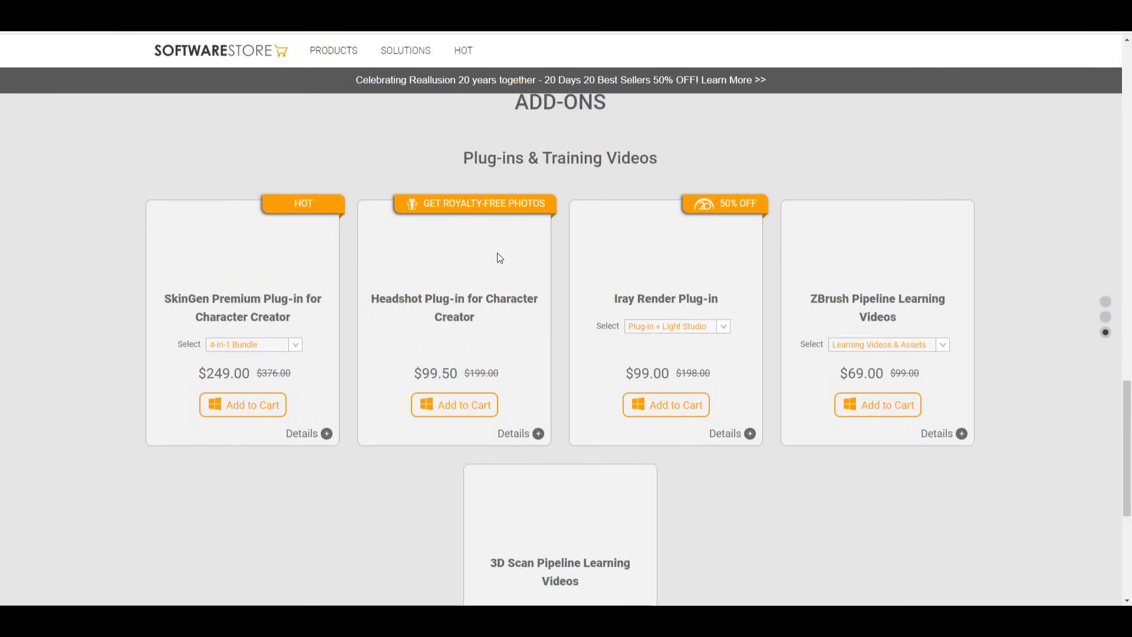
click(501, 260)
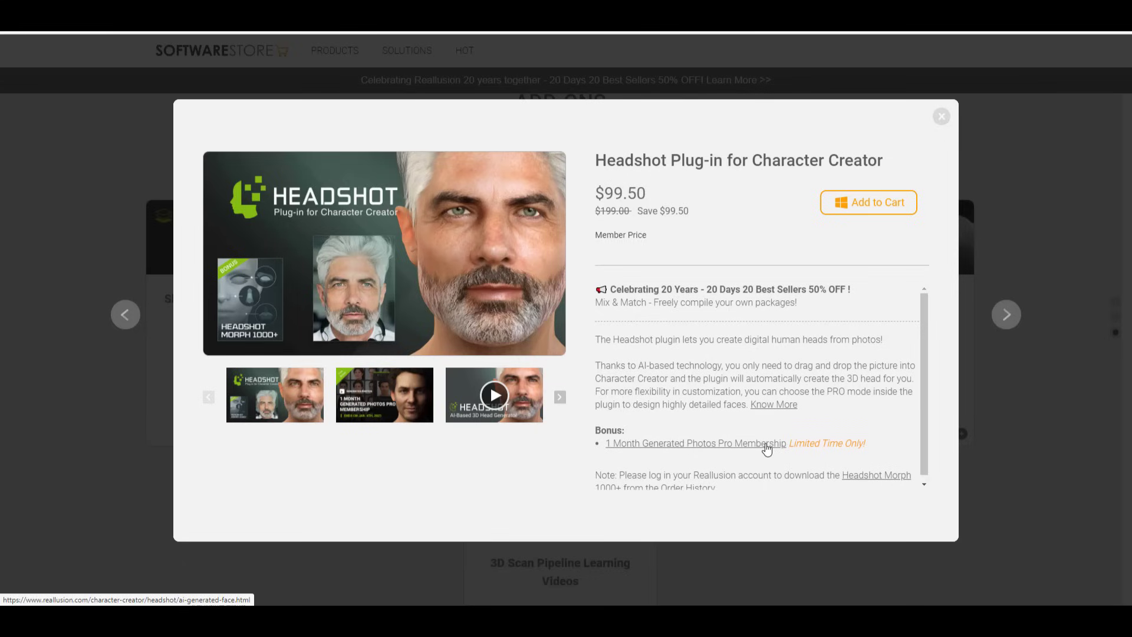
scroll(826, 406, down, 1)
scroll(826, 406, up, 1)
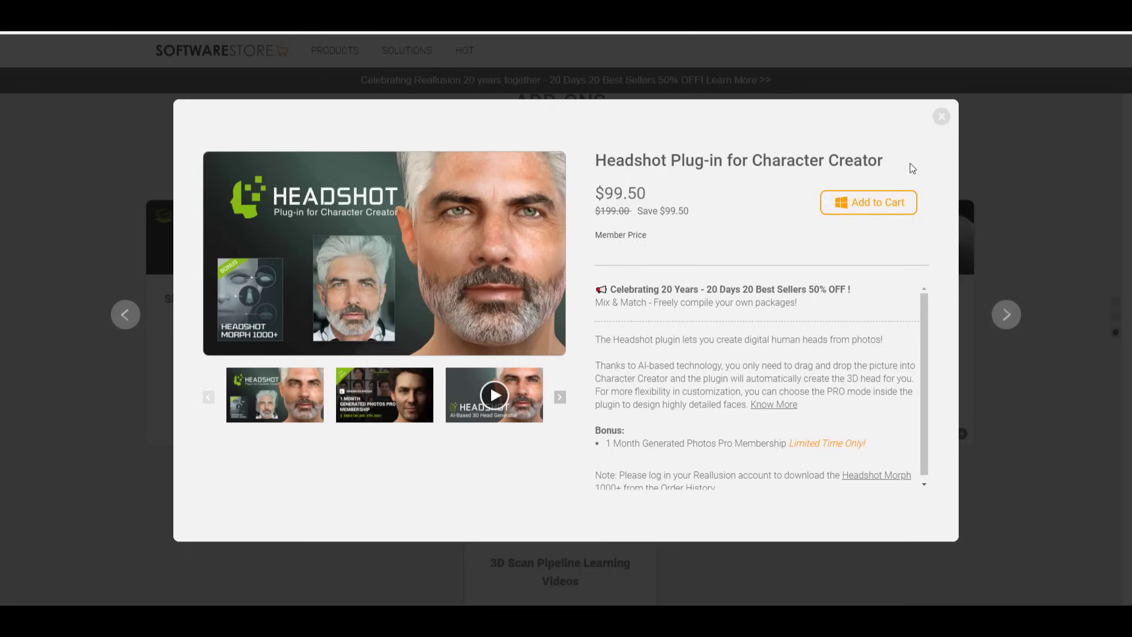
Close the plug-in popup and review the Headshot page's Steps 4–7 and Compatible Tools
click(942, 118)
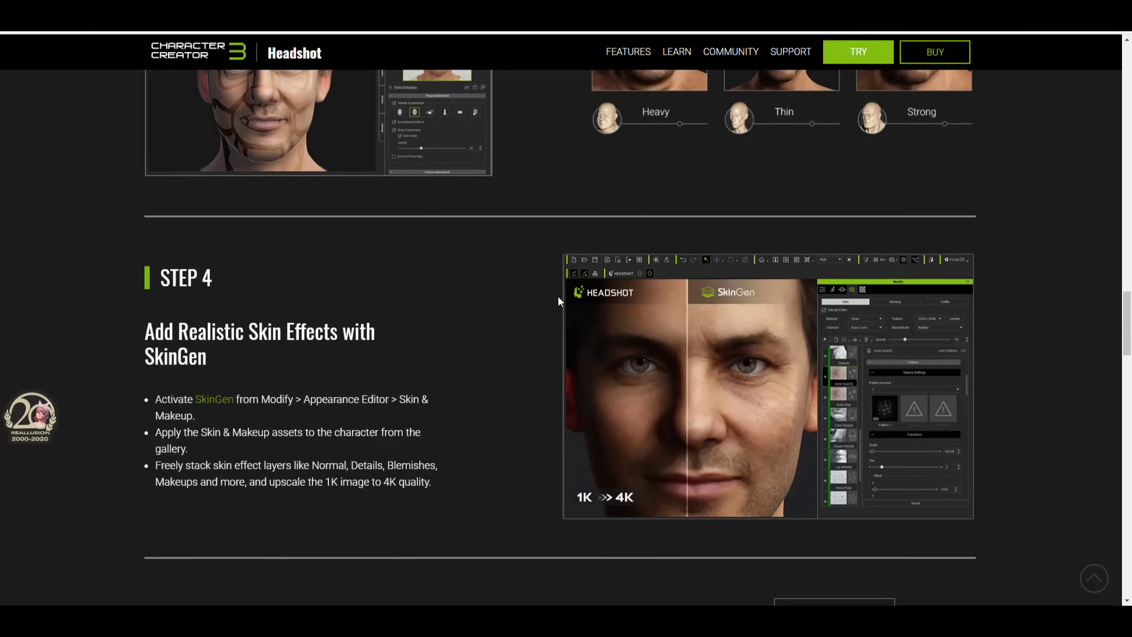
scroll(515, 363, down, 4)
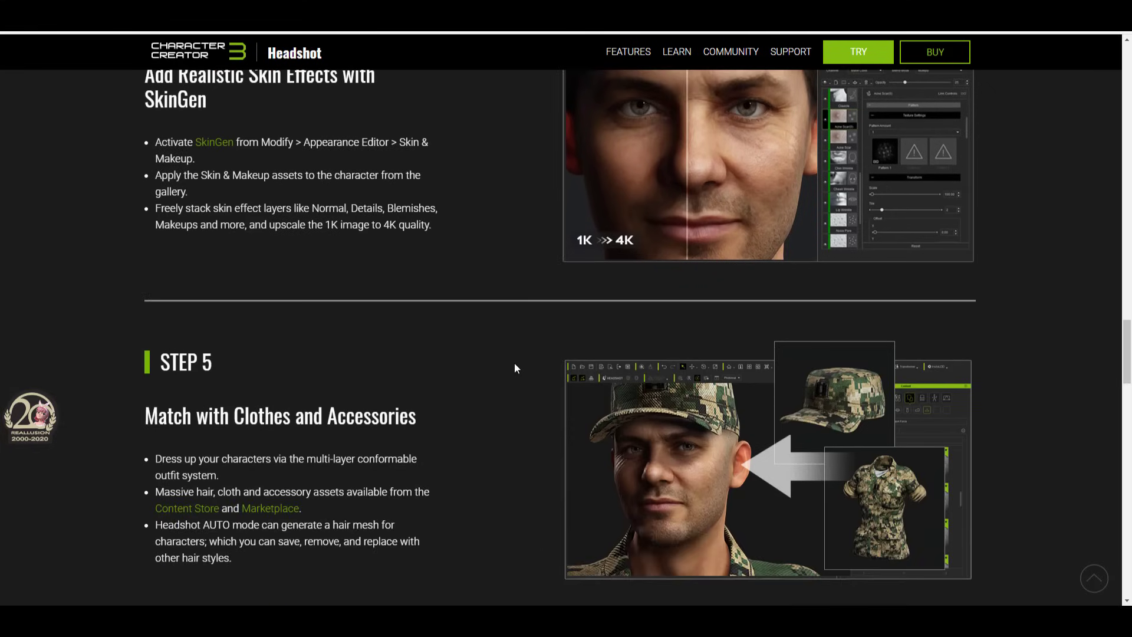
scroll(514, 368, down, 3)
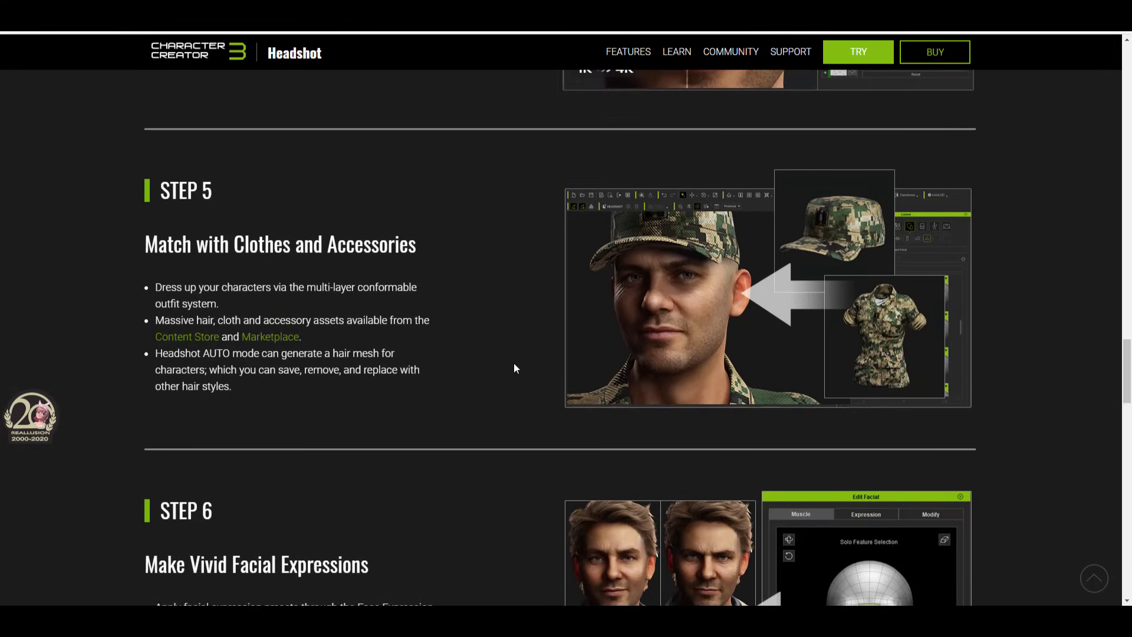
scroll(514, 368, down, 6)
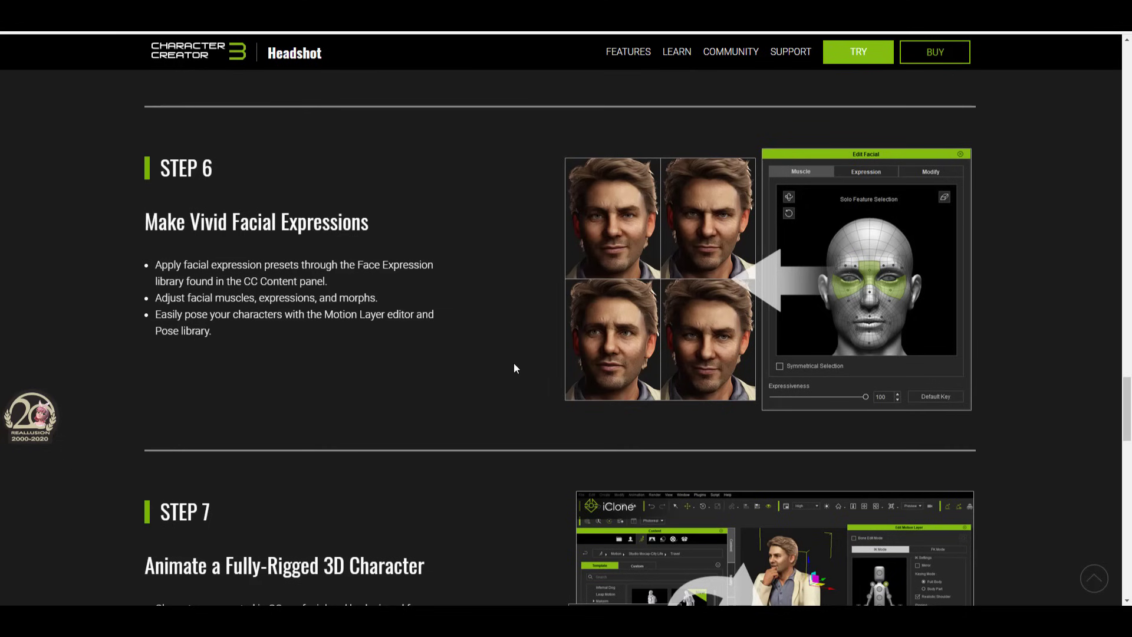
scroll(514, 368, down, 7)
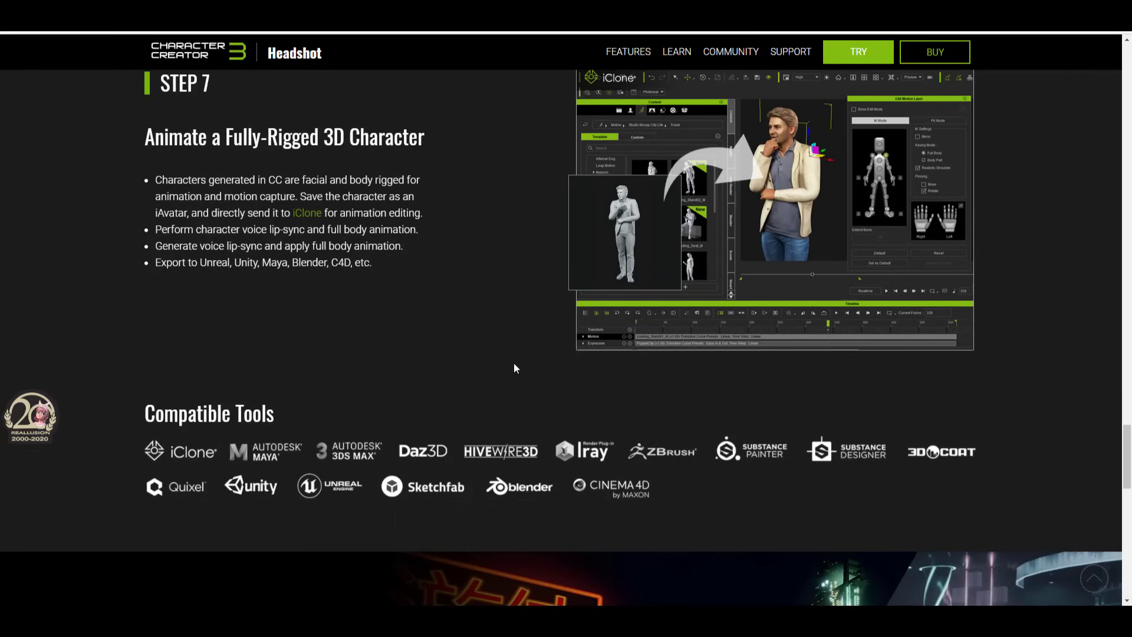
scroll(514, 364, down, 2)
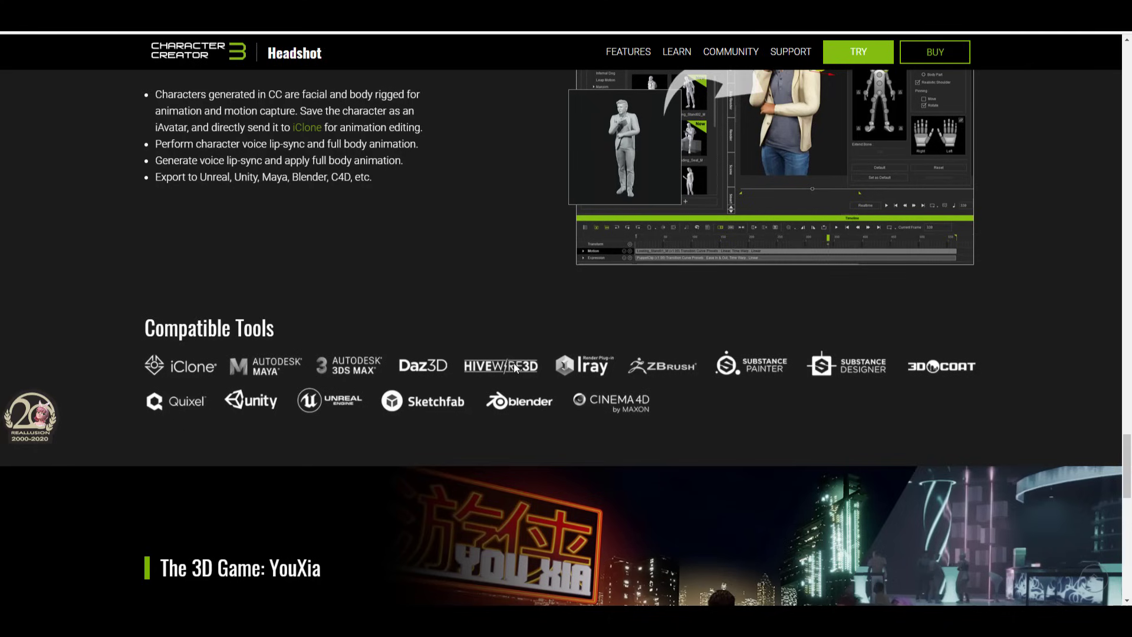
scroll(515, 367, up, 20)
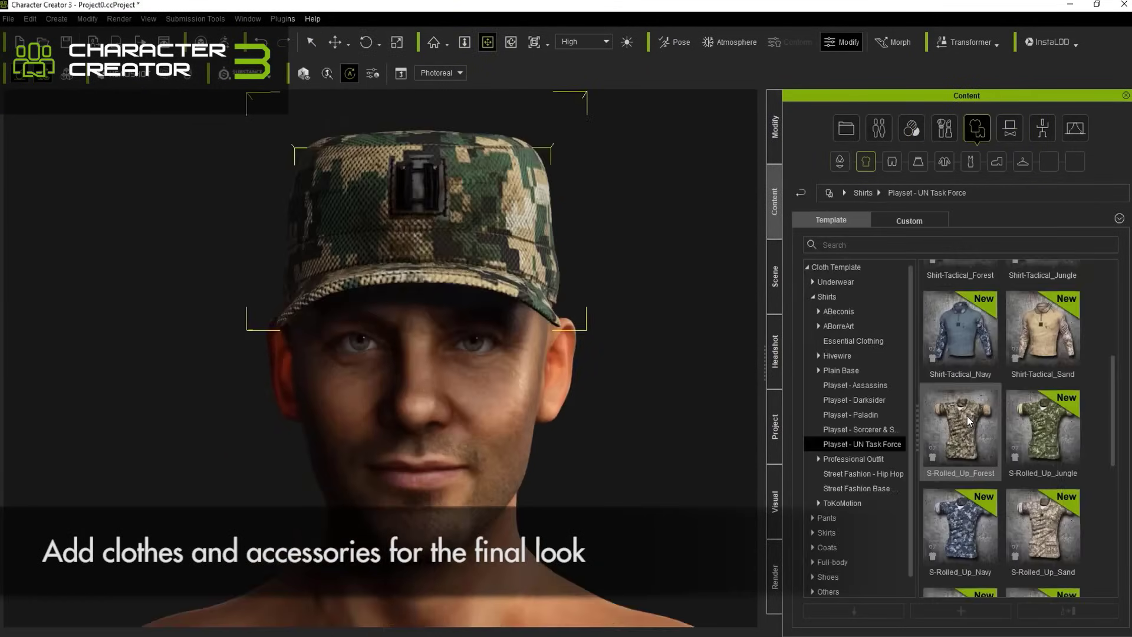
Dress the character in the S-Rolled_Up_Forest camouflage shirt from the Content panel
mouse_move(968, 420)
drag(968, 420, 831, 420)
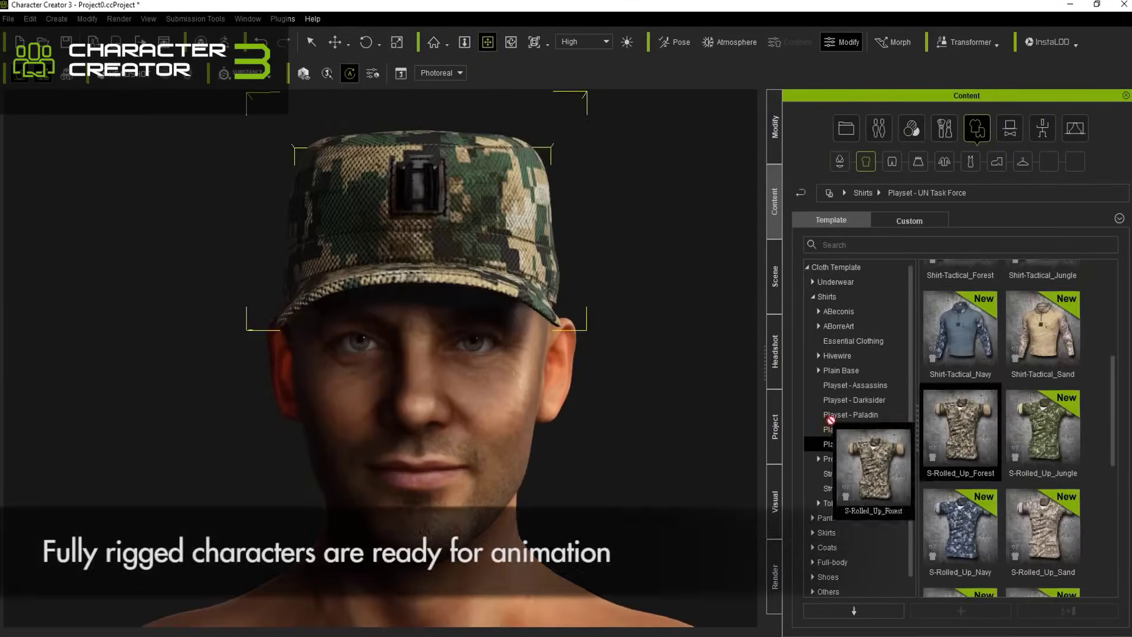
drag(490, 451, 491, 452)
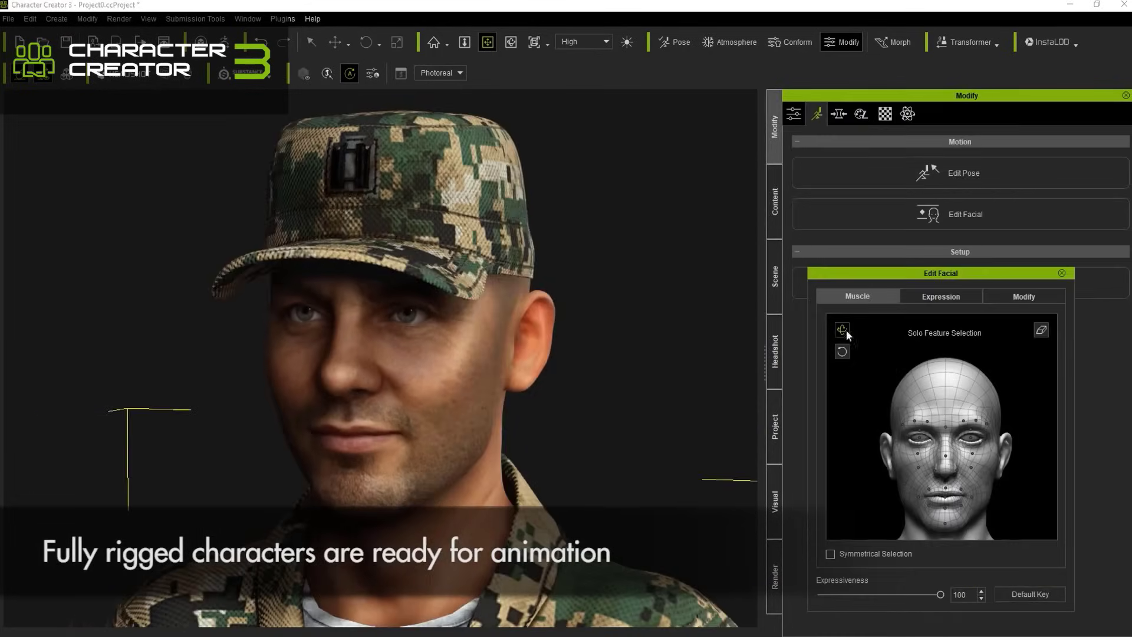